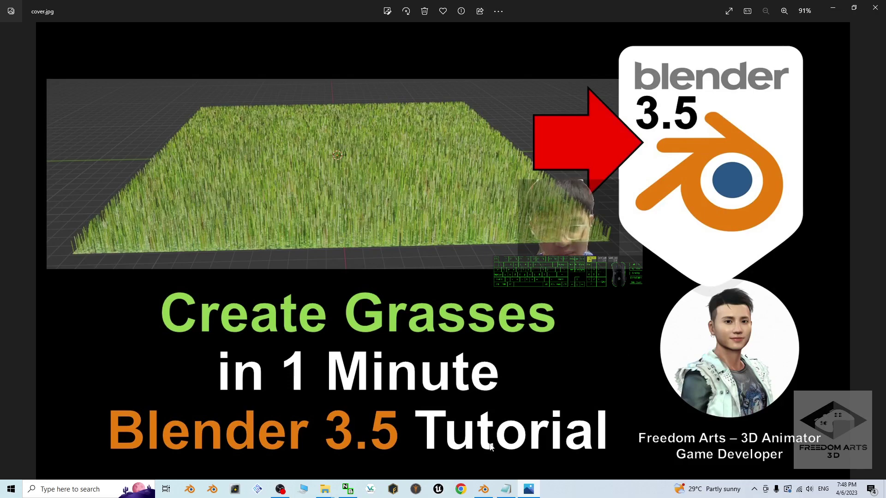
# Step: Switch to Blender and examine the grass blades on the finished plane up close and from several angles
pyautogui.click(485, 488)
pyautogui.scroll(-4, 449, 266)
pyautogui.scroll(6, 429, 293)
pyautogui.scroll(-2, 369, 303)
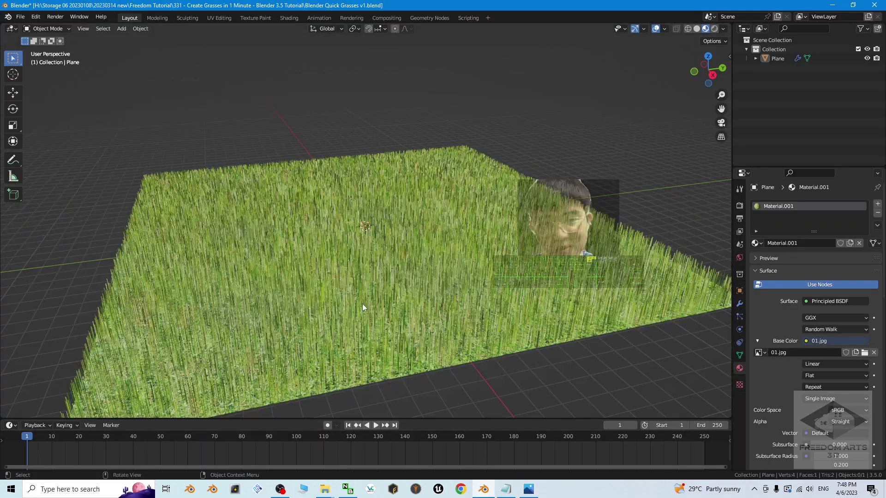
pyautogui.moveTo(344, 331); pyautogui.dragTo(379, 294, button='middle')
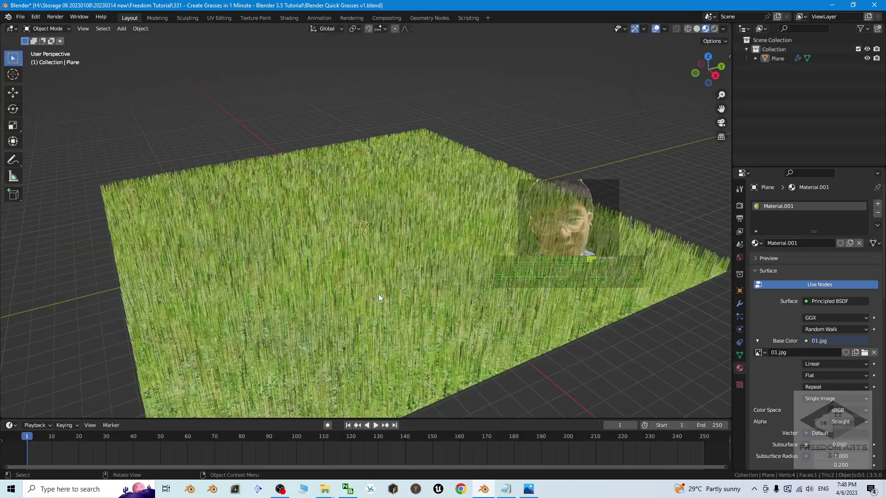
pyautogui.scroll(4, 392, 288)
pyautogui.moveTo(276, 274); pyautogui.dragTo(292, 286, button='middle')
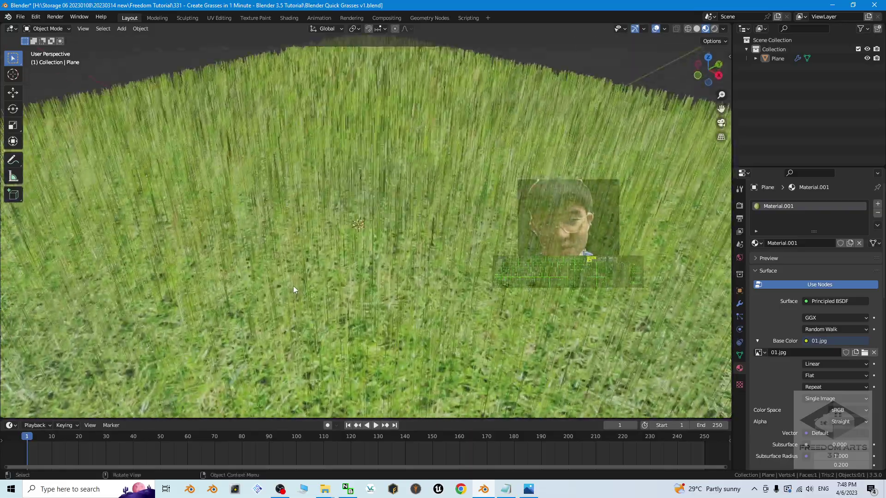
pyautogui.scroll(-6, 341, 309)
pyautogui.moveTo(357, 318); pyautogui.dragTo(385, 257, button='middle')
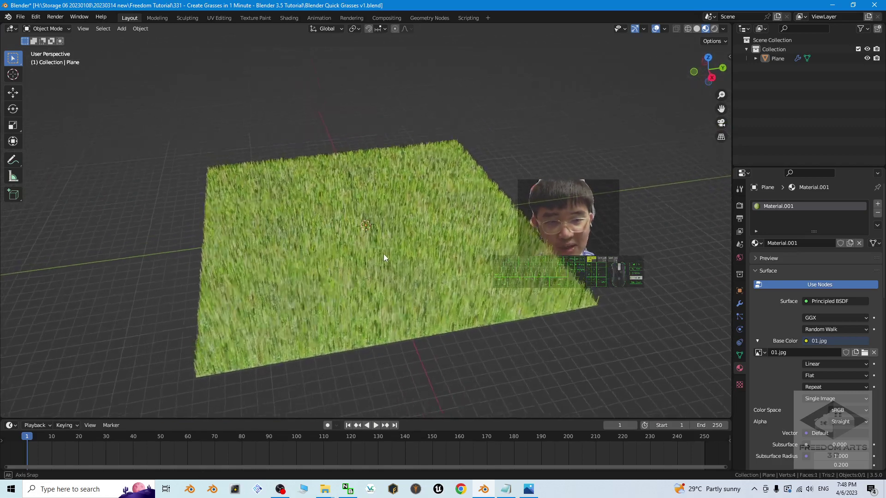
# Step: Close the finished grass scene in Blender without saving the changes
pyautogui.click(874, 5)
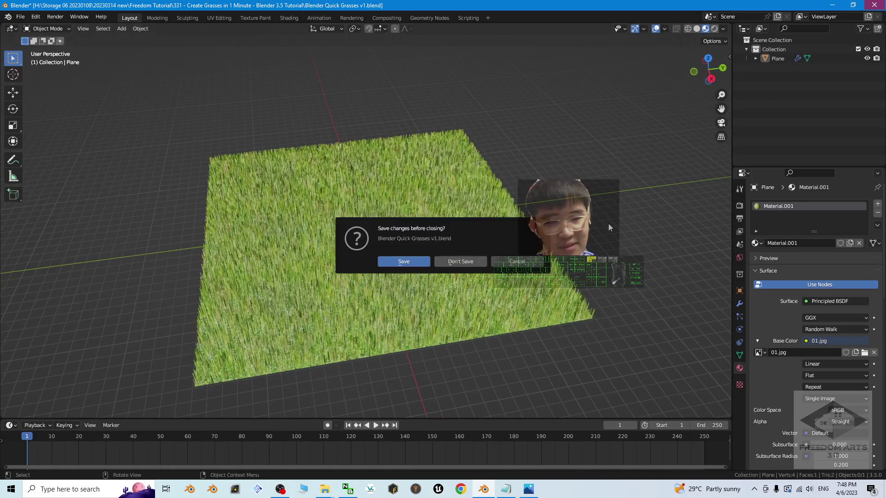
pyautogui.click(460, 262)
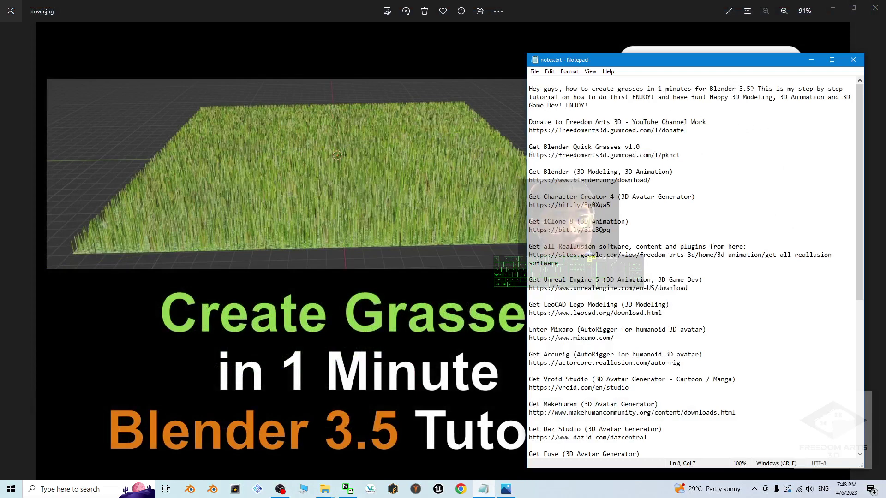
# Step: Highlight the "Get Blender Quick Grasses v1.0" entry and its download link in notes.txt, and minimize the notes
pyautogui.moveTo(563, 148); pyautogui.dragTo(632, 146)
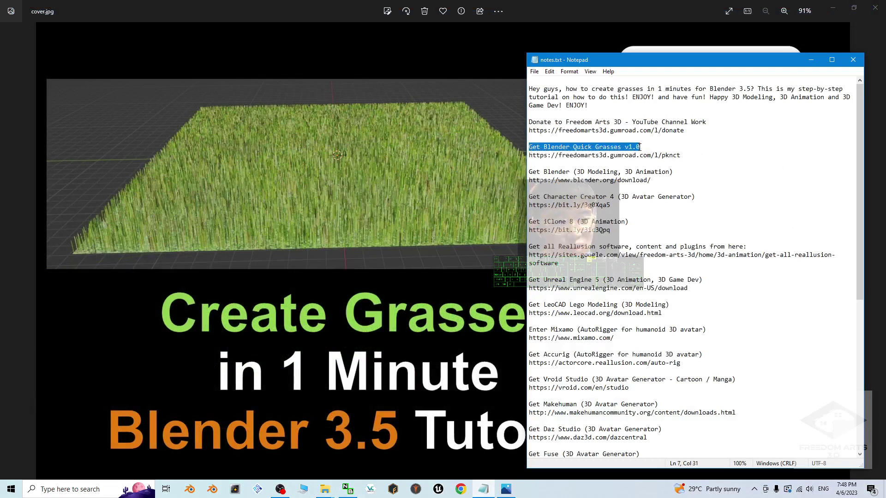
pyautogui.click(681, 153)
pyautogui.moveTo(691, 156); pyautogui.dragTo(536, 155)
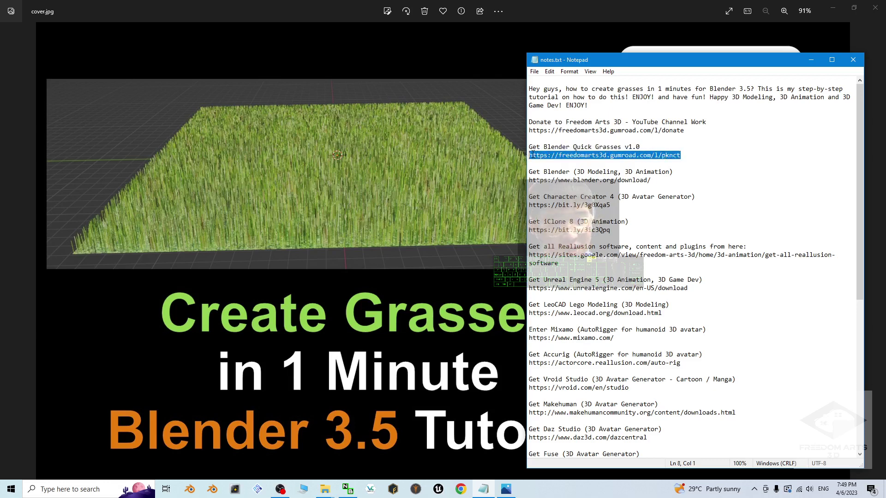
pyautogui.click(532, 155)
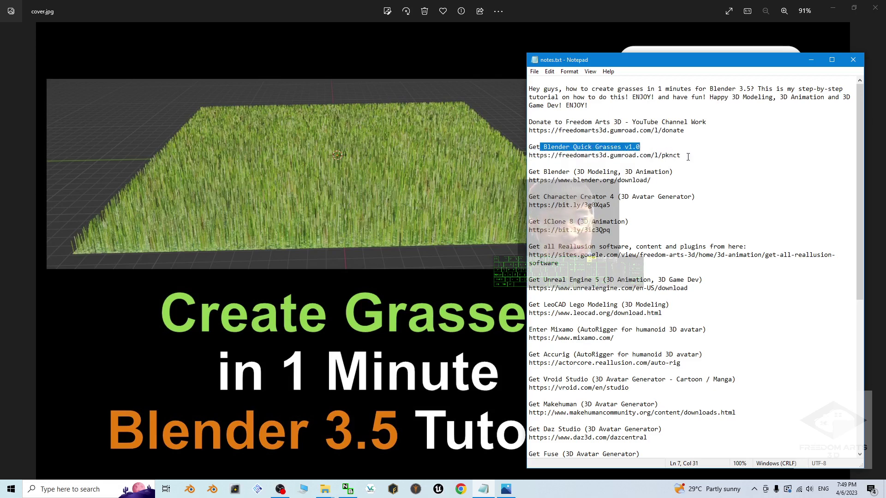
pyautogui.moveTo(688, 156); pyautogui.dragTo(611, 155)
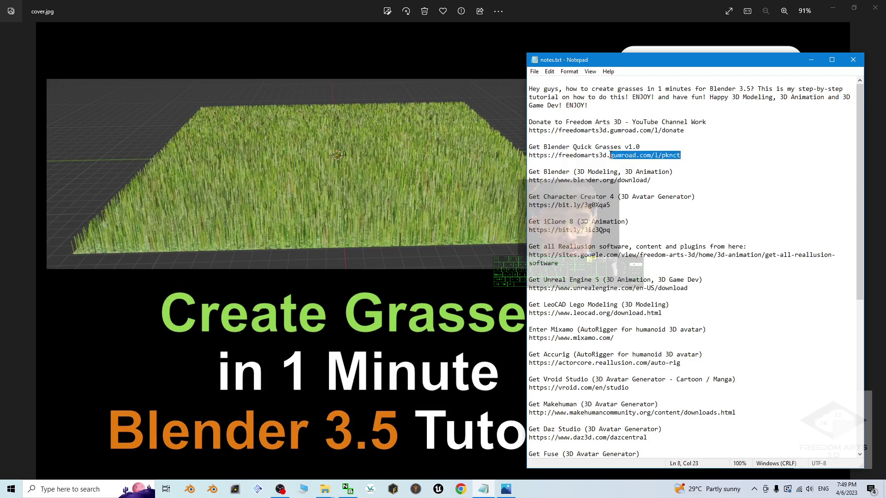
pyautogui.click(751, 163)
pyautogui.click(812, 61)
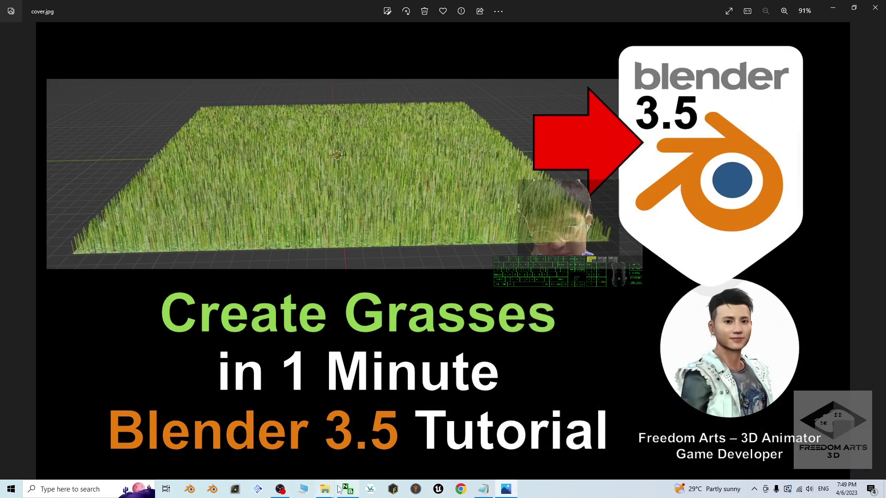
# Step: Close the FBX folder window and bring up the Blender Quick Grasses v1.0 folder in File Explorer
pyautogui.moveTo(339, 488)
pyautogui.moveTo(302, 455)
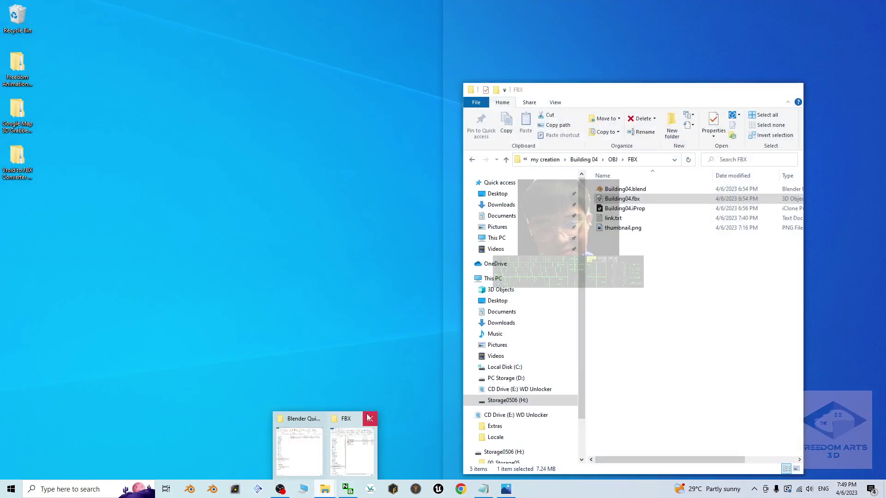
pyautogui.click(370, 419)
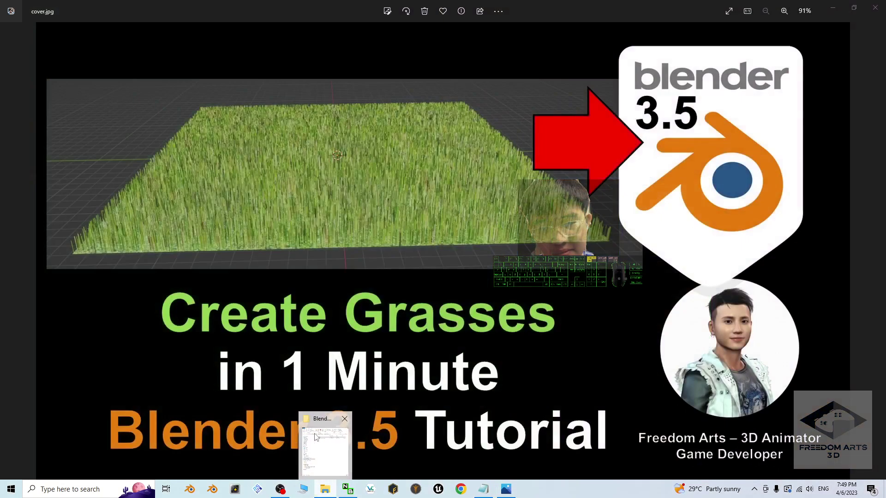
pyautogui.click(315, 434)
# Step: Examine the Blender Quick Grasses v1.0 folder's .blend file and its Grass Texture subfolder, returning to the parent folder
pyautogui.moveTo(703, 157); pyautogui.dragTo(519, 56)
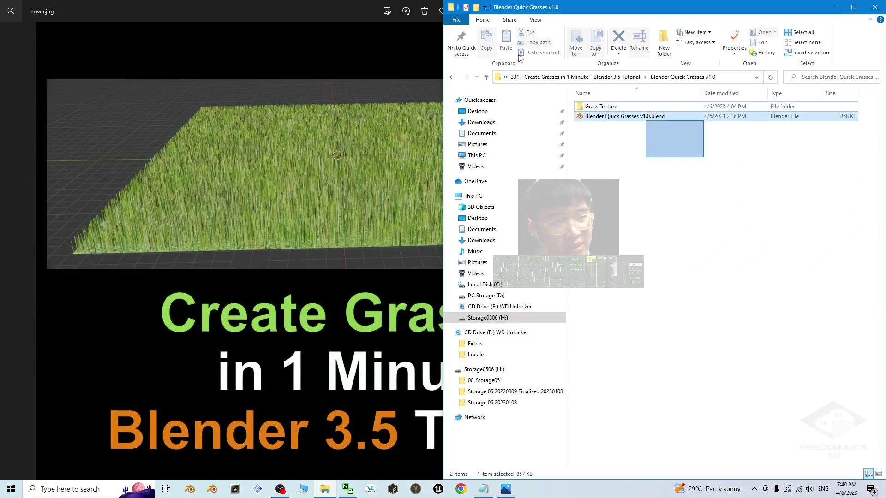
pyautogui.click(601, 107)
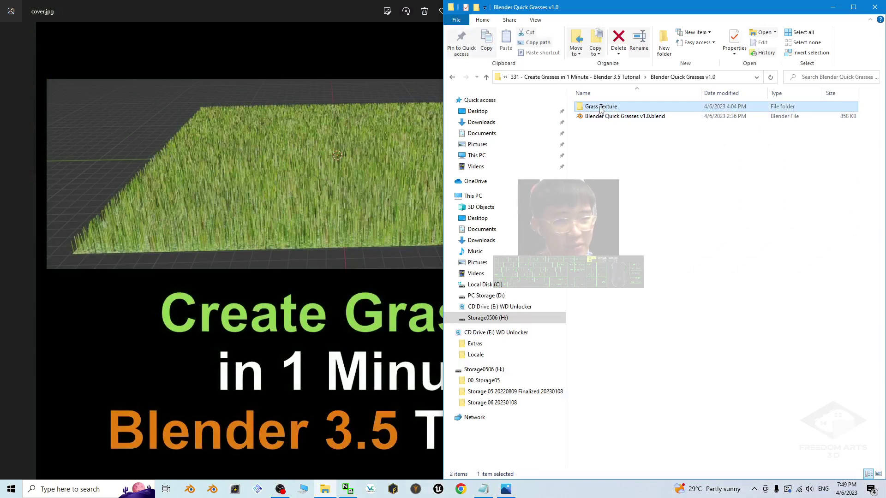
pyautogui.click(608, 118)
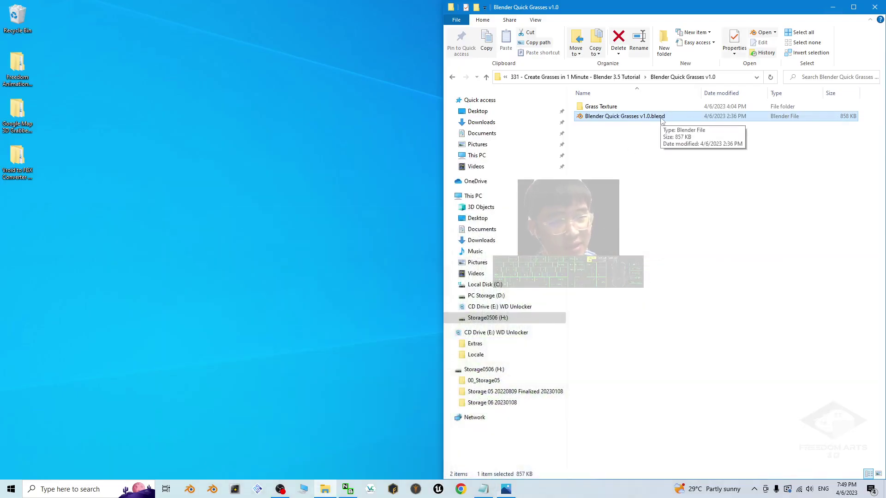
pyautogui.click(643, 133)
pyautogui.doubleClick(601, 107)
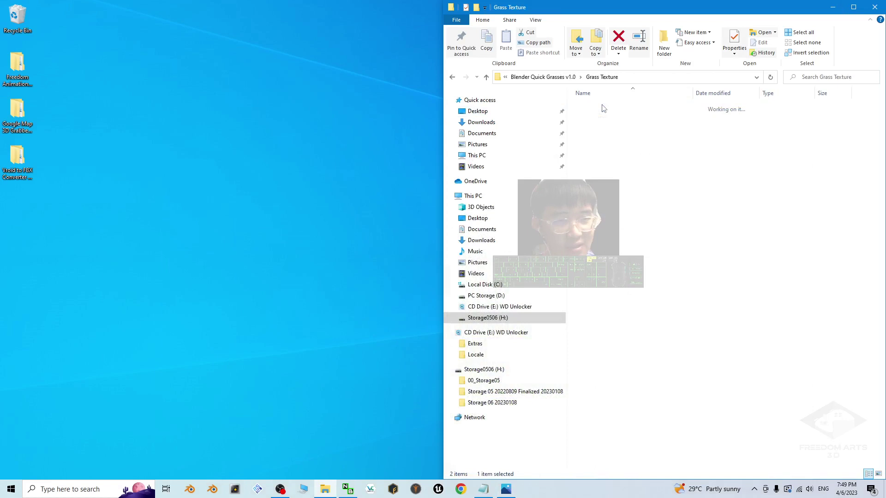
pyautogui.hotkey('alt', 'Left')
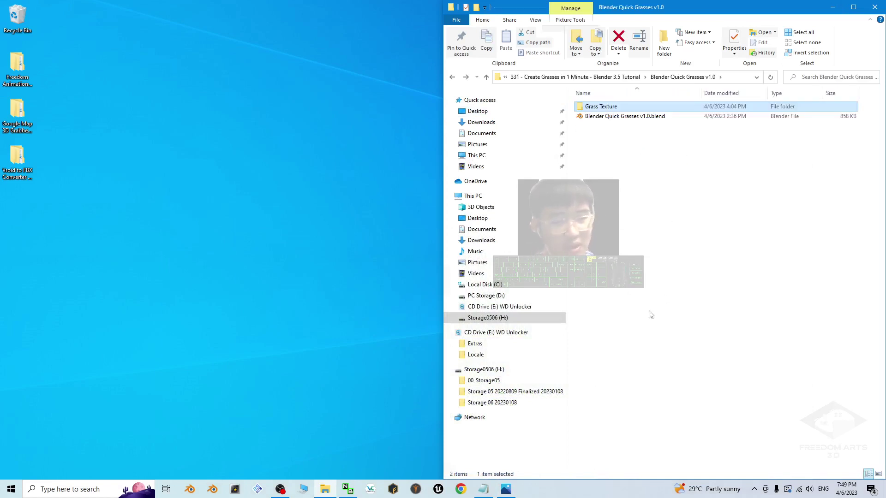
pyautogui.click(714, 380)
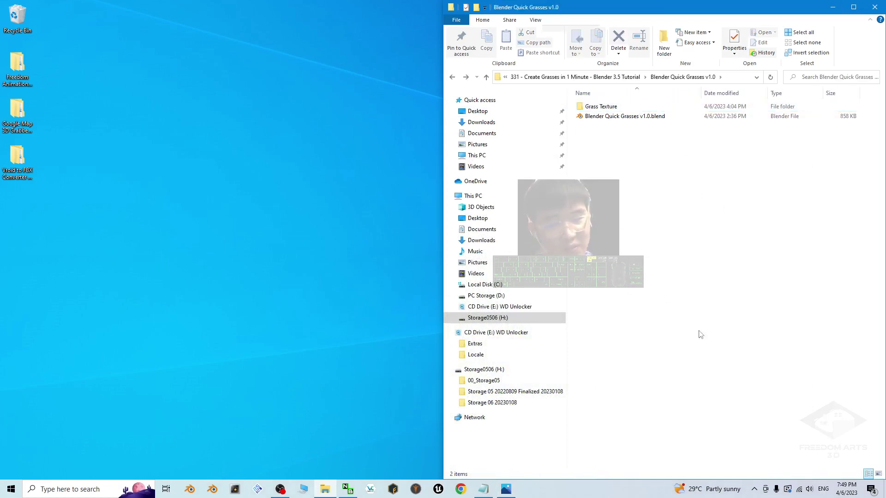
# Step: Open Blender Quick Grasses v1.0.blend from the folder in Blender
pyautogui.click(81, 490)
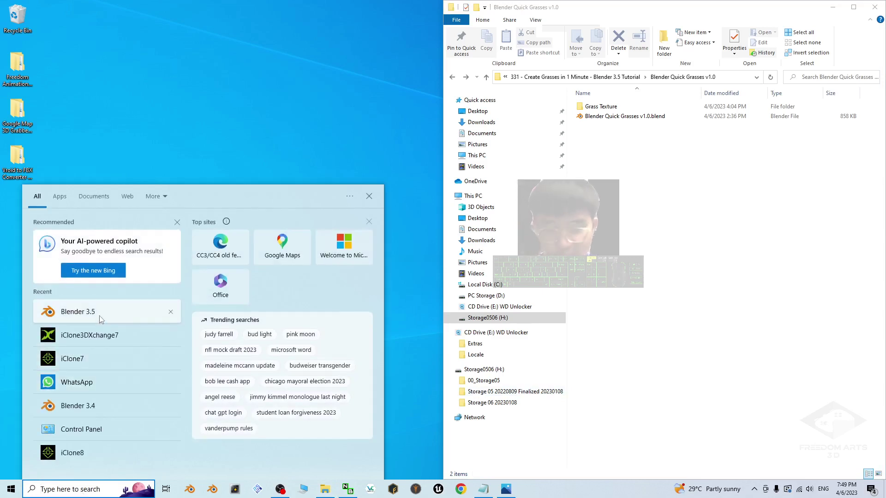
pyautogui.click(109, 299)
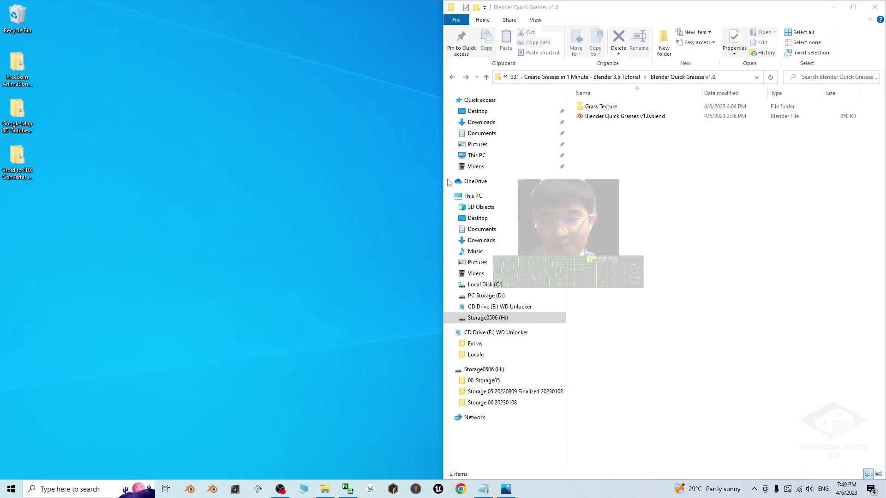
pyautogui.click(612, 118)
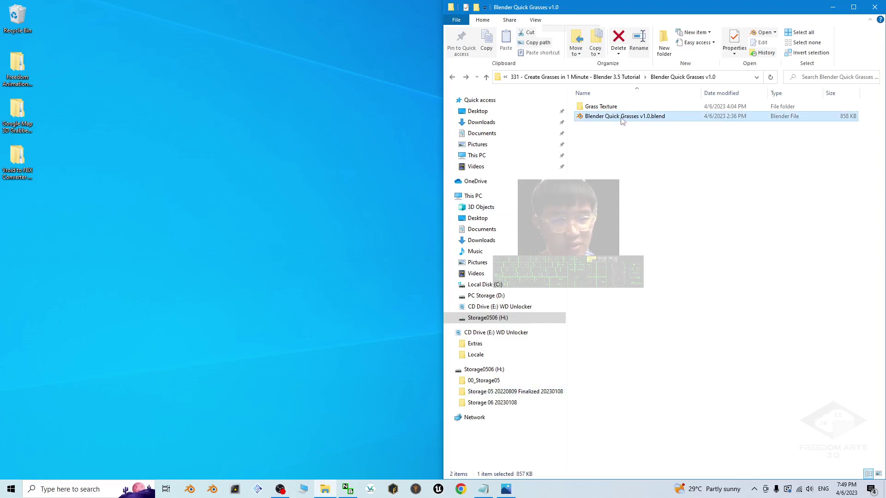
pyautogui.doubleClick(622, 118)
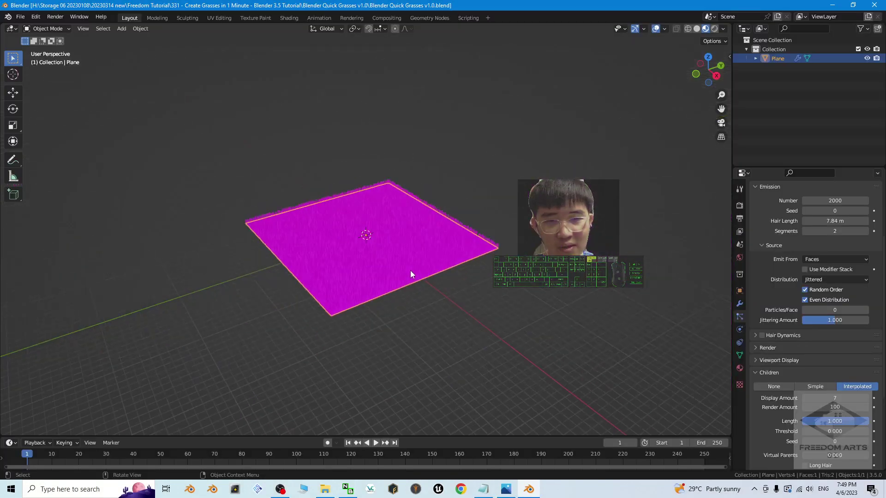
# Step: Select the grass plane and open the image file browser for its material's base color texture
pyautogui.scroll(3, 410, 270)
pyautogui.click(627, 350)
pyautogui.click(376, 237)
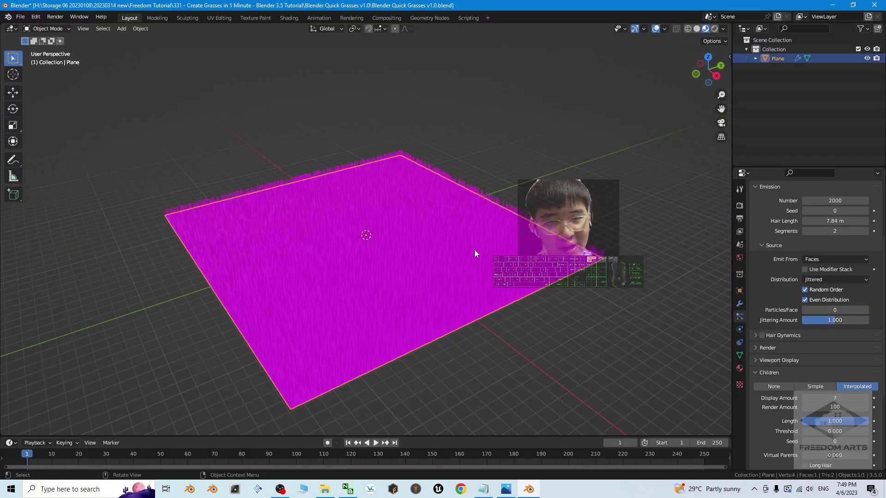
pyautogui.scroll(1, 390, 252)
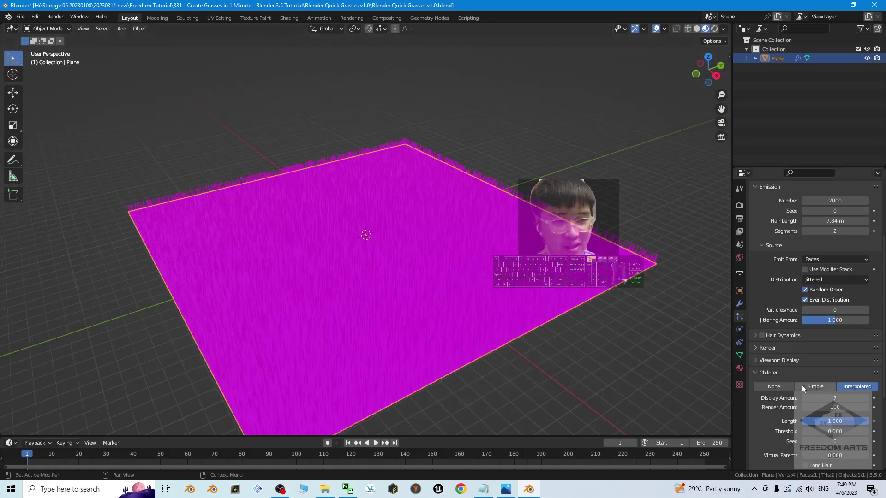
pyautogui.click(740, 368)
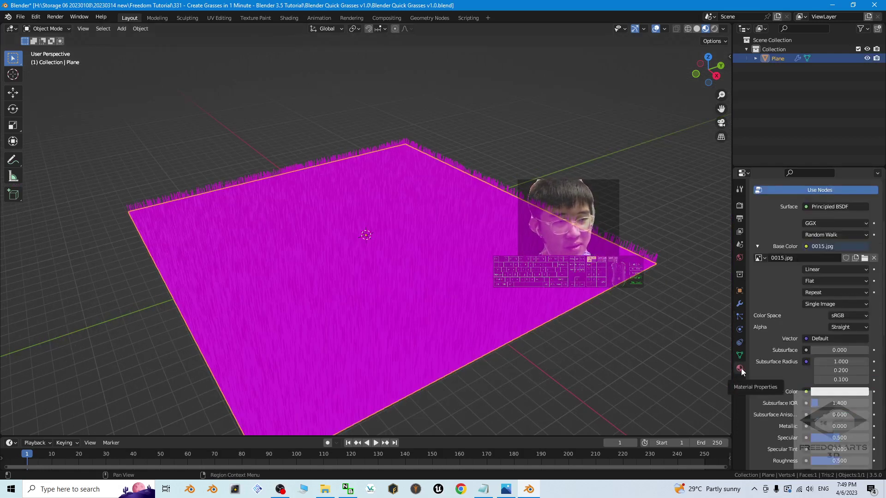
pyautogui.scroll(3, 760, 243)
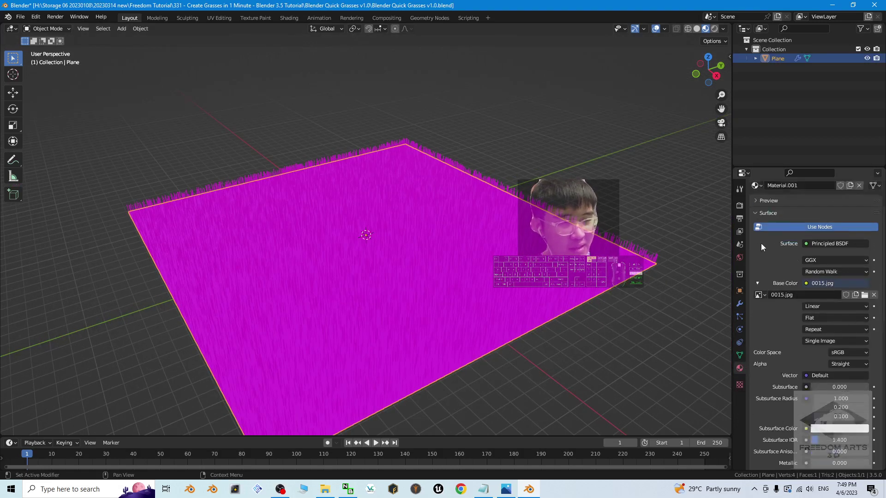
pyautogui.click(864, 313)
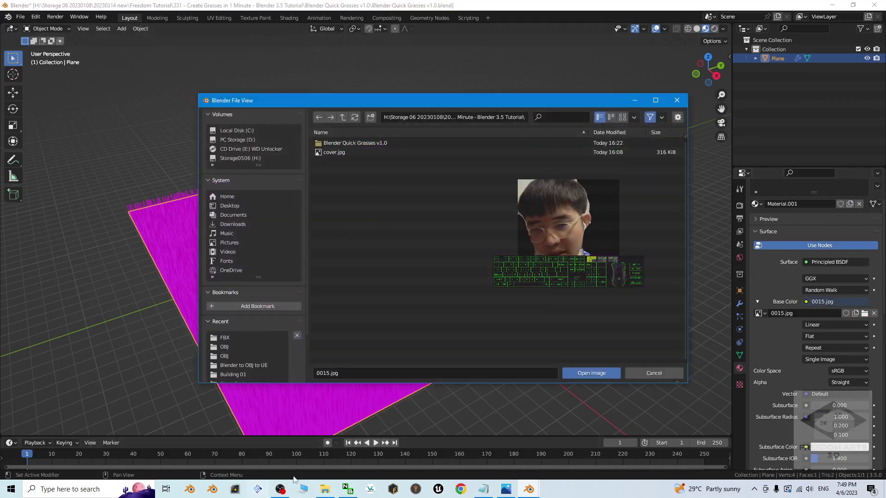
# Step: Open the Grass Texture folder in File Explorer and copy its folder path
pyautogui.click(325, 489)
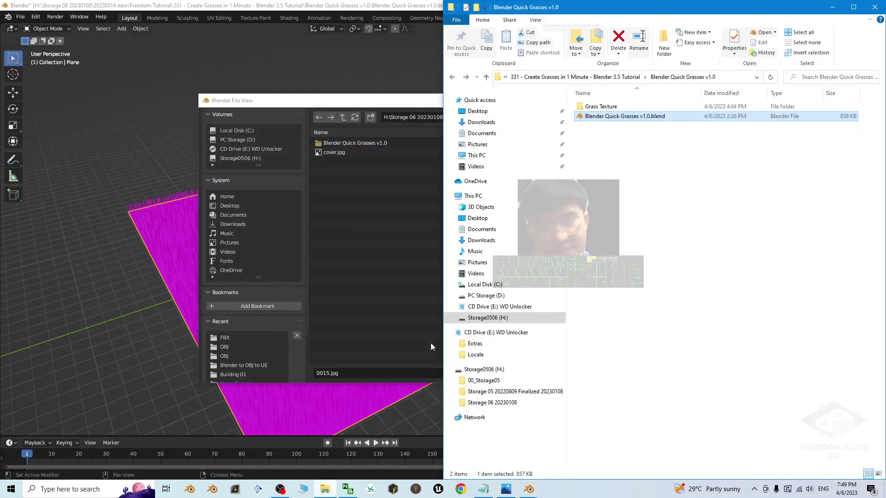
pyautogui.doubleClick(600, 107)
pyautogui.click(638, 77)
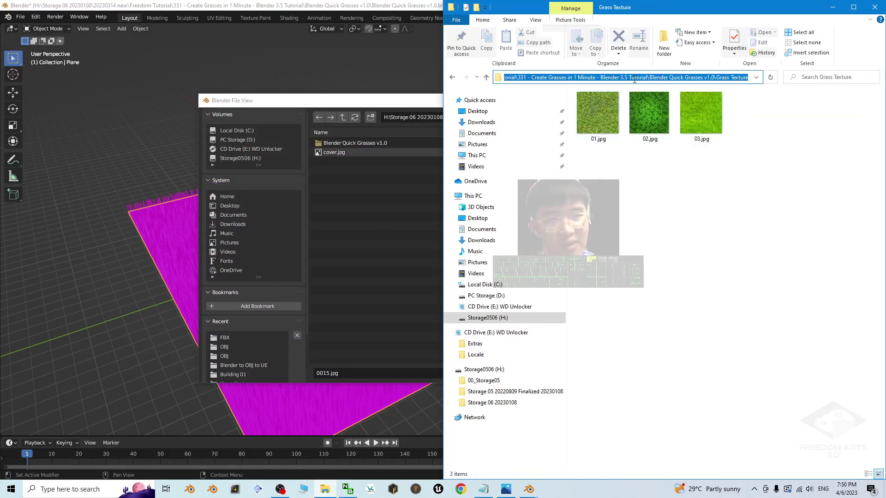
pyautogui.rightClick(685, 77)
pyautogui.click(714, 107)
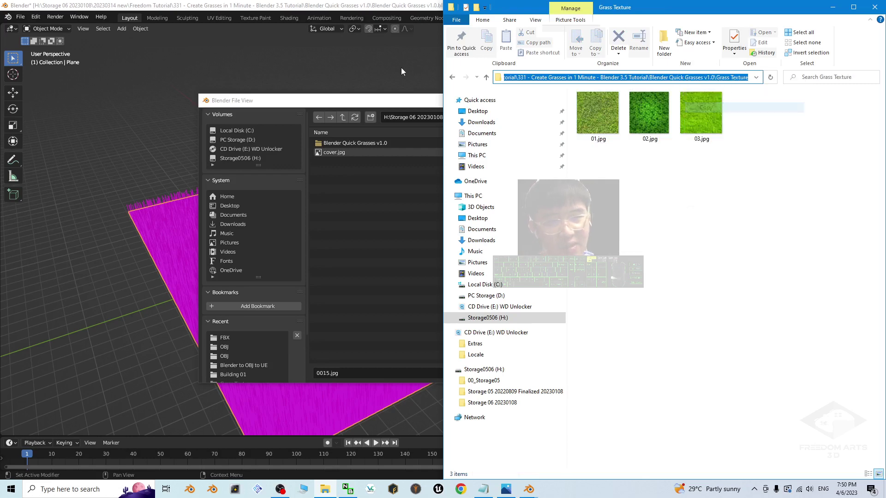
# Step: Browse to the Grass Texture folder in Blender's image file dialog using the copied path
pyautogui.click(403, 97)
pyautogui.click(442, 117)
pyautogui.hotkey('ctrl', 'v')
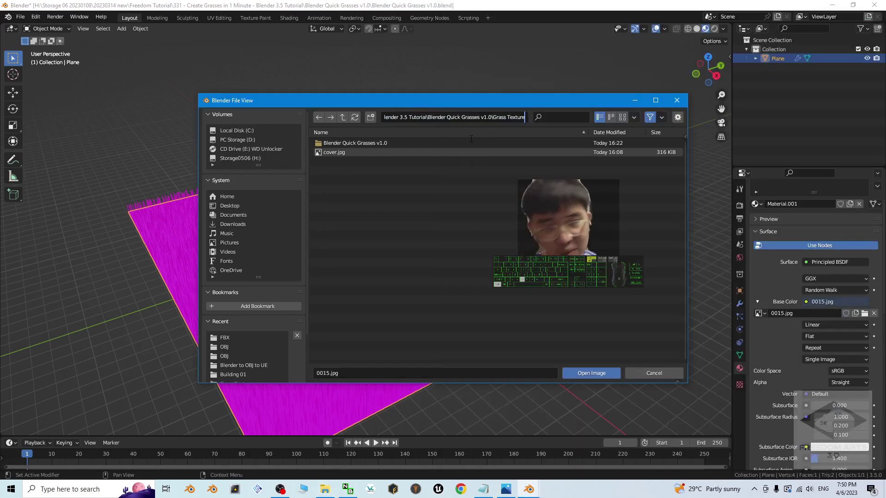
pyautogui.press('Return')
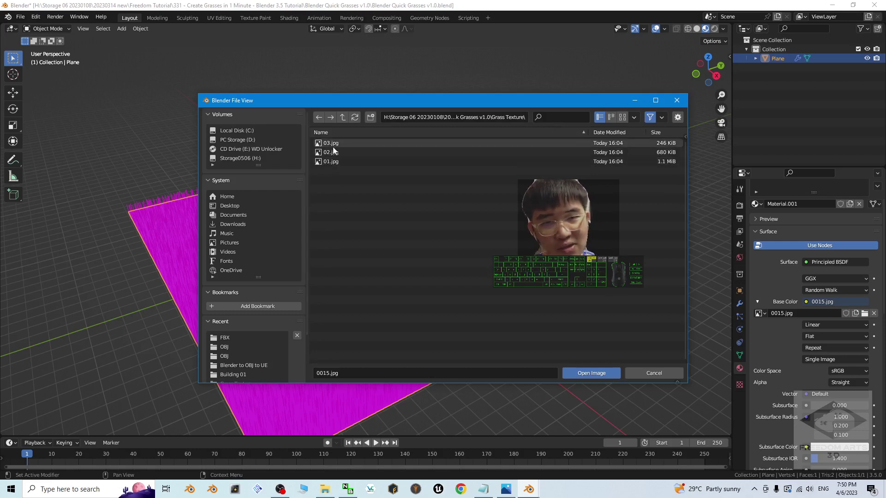
# Step: Check the grass images in the Grass Texture folder and load 01.jpg as the plane's base color texture
pyautogui.click(325, 490)
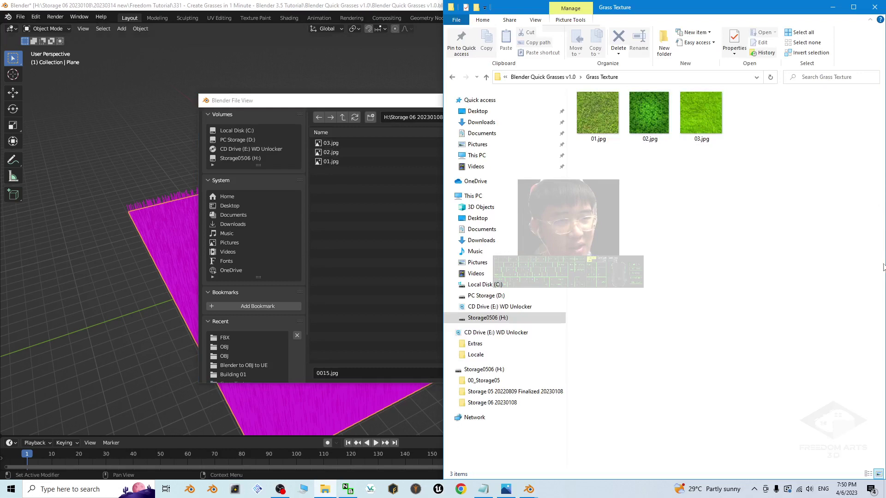
pyautogui.click(604, 116)
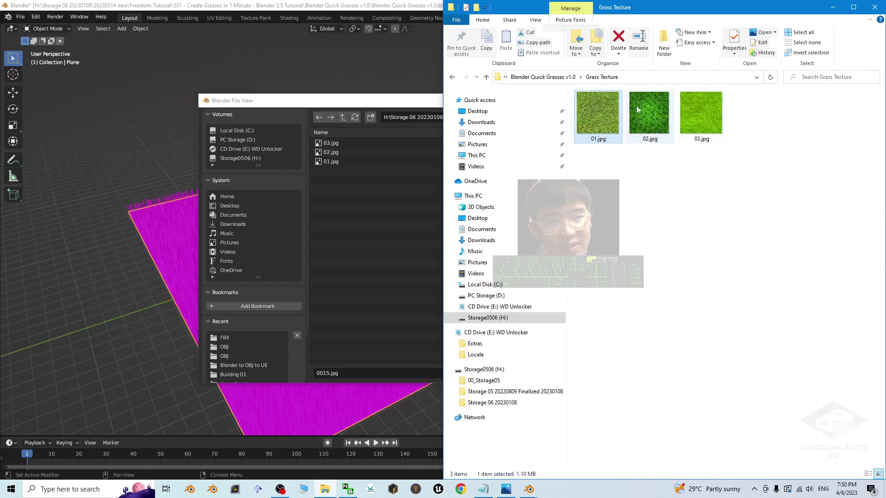
pyautogui.doubleClick(330, 161)
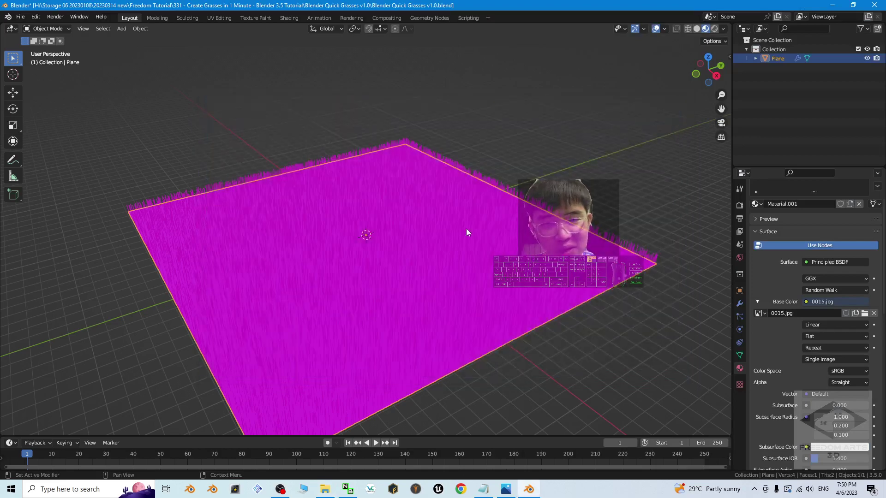
pyautogui.scroll(-3, 415, 246)
pyautogui.scroll(4, 488, 284)
pyautogui.scroll(-3, 473, 281)
pyautogui.scroll(3, 449, 268)
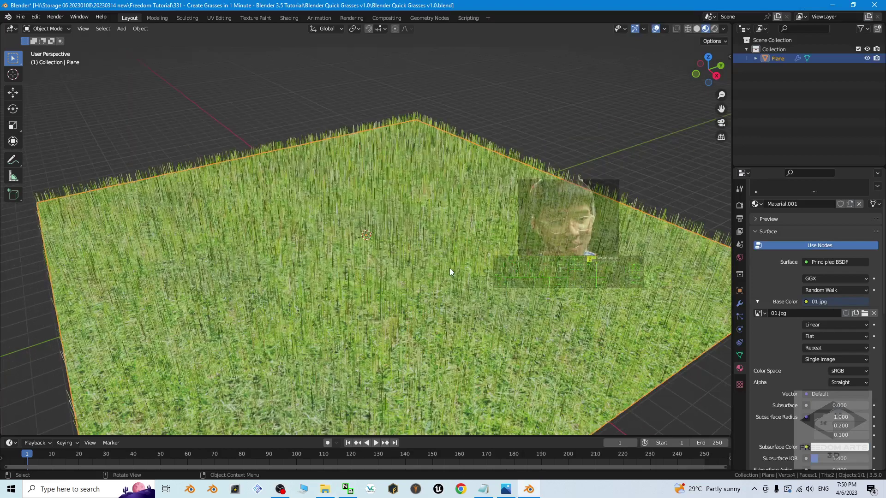
pyautogui.scroll(-1, 443, 270)
pyautogui.scroll(2, 444, 271)
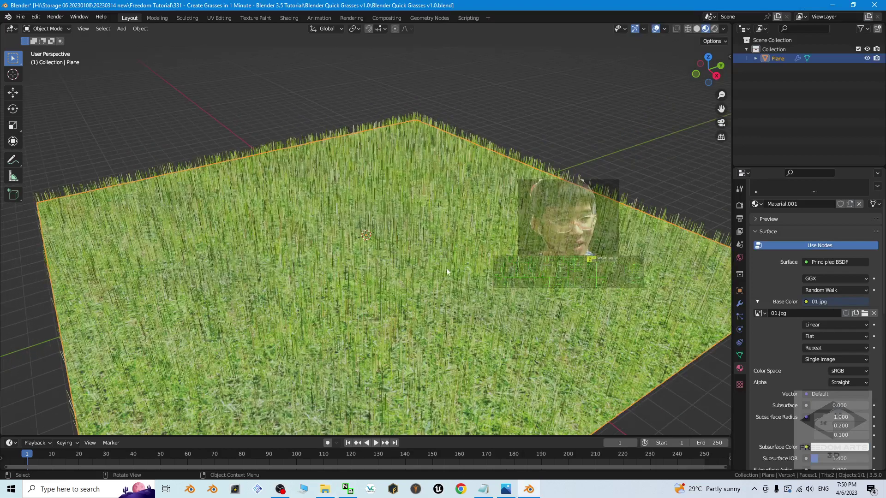
# Step: Open the grass plane's particle settings and set the hair emission number to 500
pyautogui.click(739, 317)
pyautogui.scroll(-4, 390, 304)
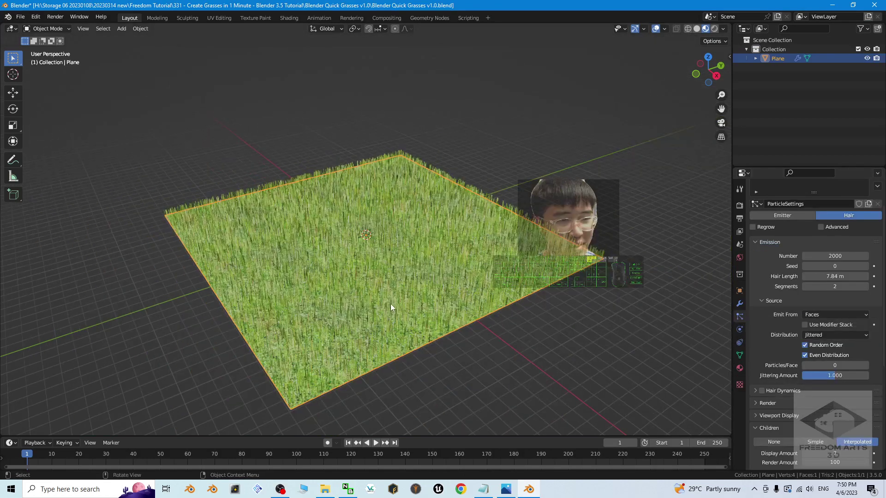
pyautogui.scroll(3, 388, 305)
pyautogui.scroll(-2, 401, 305)
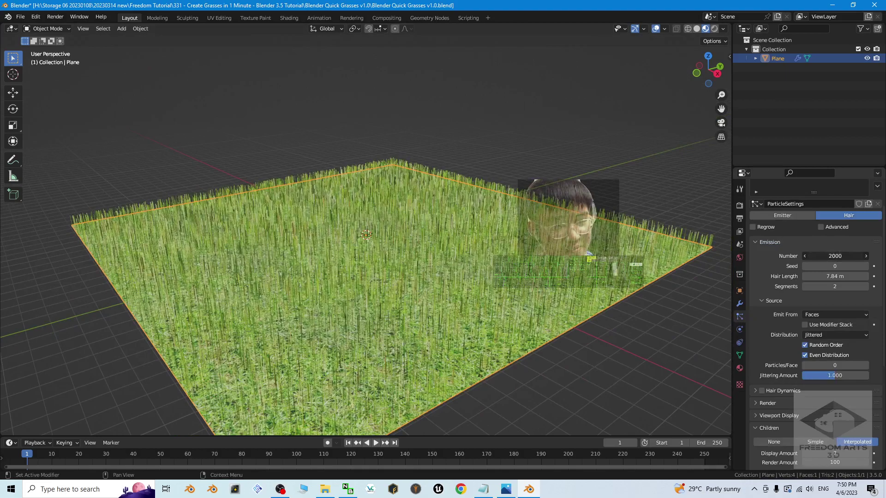
pyautogui.click(844, 256)
pyautogui.write('500')
pyautogui.press('Return')
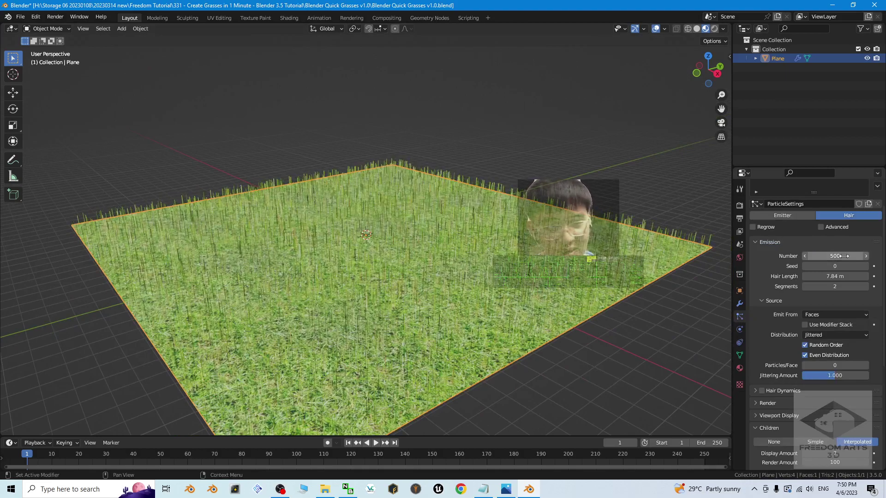
# Step: Set the grass plane's hair emission number to 5000
pyautogui.moveTo(501, 286); pyautogui.dragTo(470, 298, button='middle')
pyautogui.scroll(6, 442, 270)
pyautogui.click(830, 253)
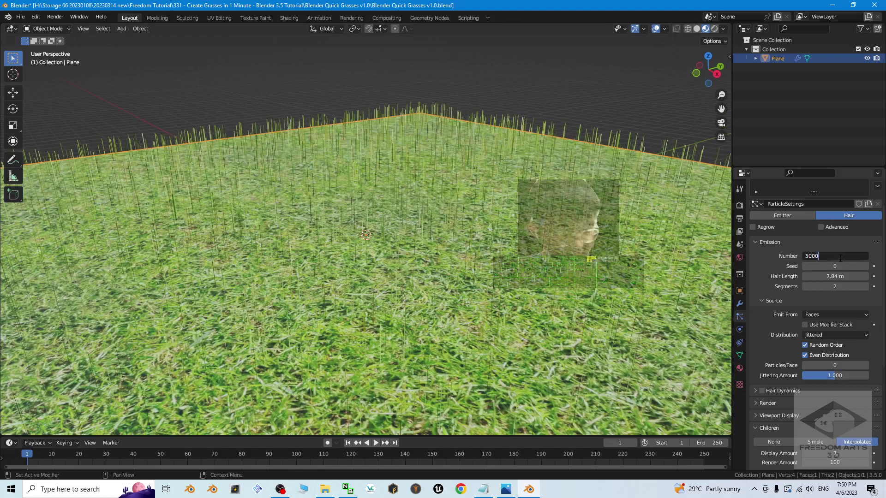
pyautogui.write('5000')
pyautogui.press('Return')
pyautogui.scroll(-5, 401, 231)
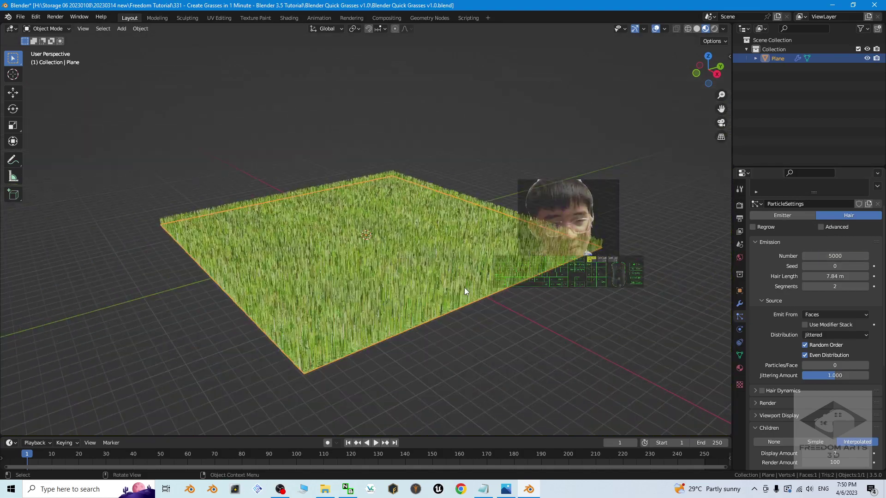
pyautogui.moveTo(464, 287)
pyautogui.mouseDown(button='middle')
pyautogui.moveTo(463, 275)
pyautogui.moveTo(468, 282)
pyautogui.mouseUp(button='middle')
pyautogui.scroll(-1, 456, 255)
pyautogui.scroll(2, 456, 255)
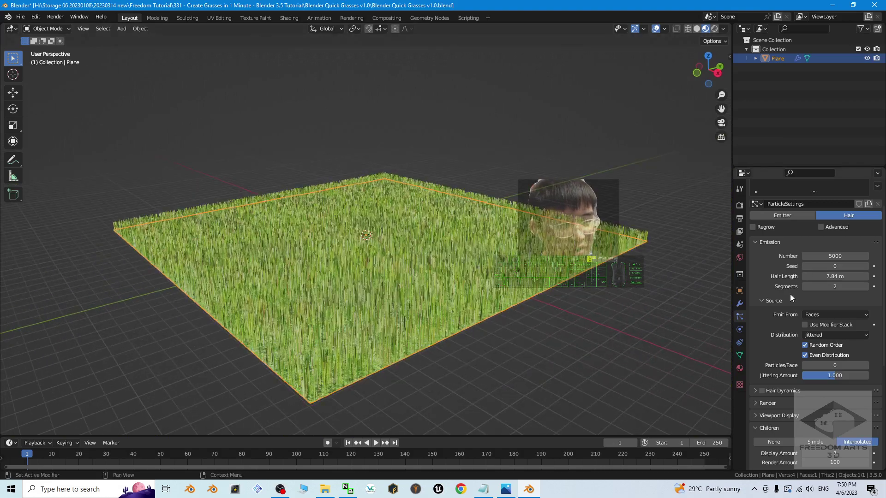
pyautogui.scroll(2, 475, 271)
pyautogui.scroll(-1, 475, 271)
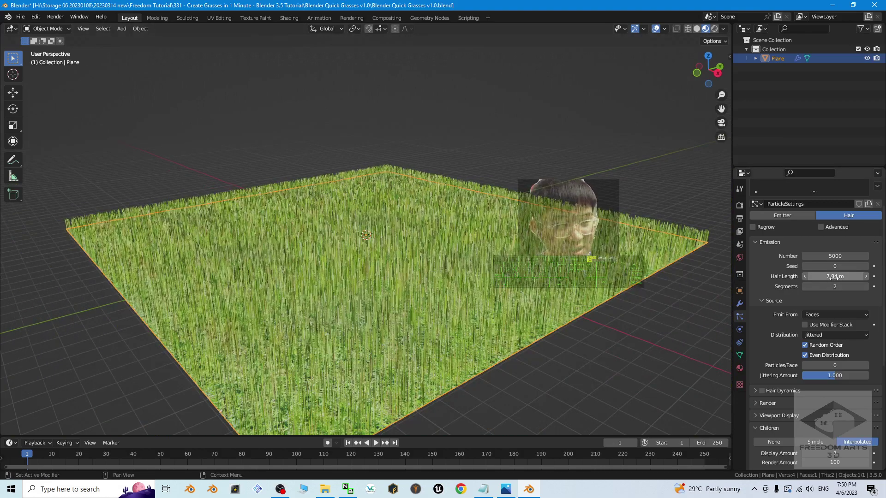
# Step: Try hair lengths of 10 m and 20 m for the grass
pyautogui.moveTo(836, 277); pyautogui.dragTo(848, 277)
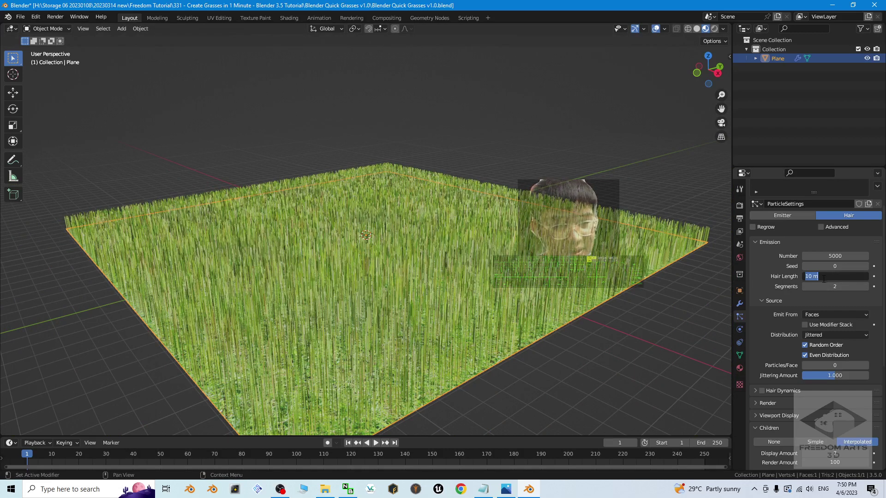
pyautogui.press('Return')
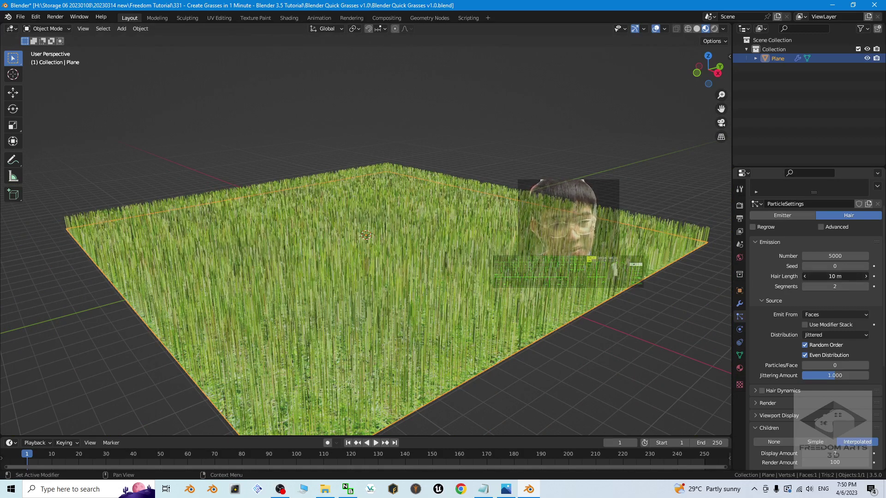
pyautogui.click(835, 276)
pyautogui.write('20')
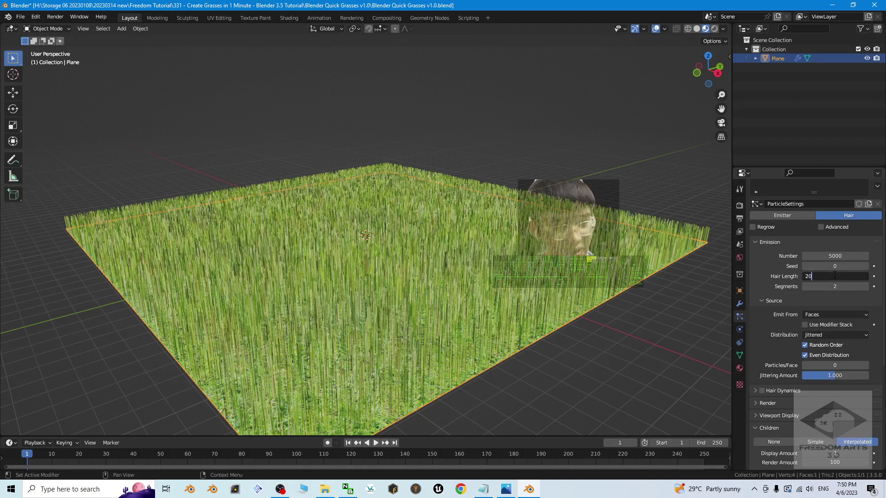
pyautogui.press('Return')
# Step: Set the grass hair length to 40 m and inspect the taller blades from several angles
pyautogui.click(844, 276)
pyautogui.write('4')
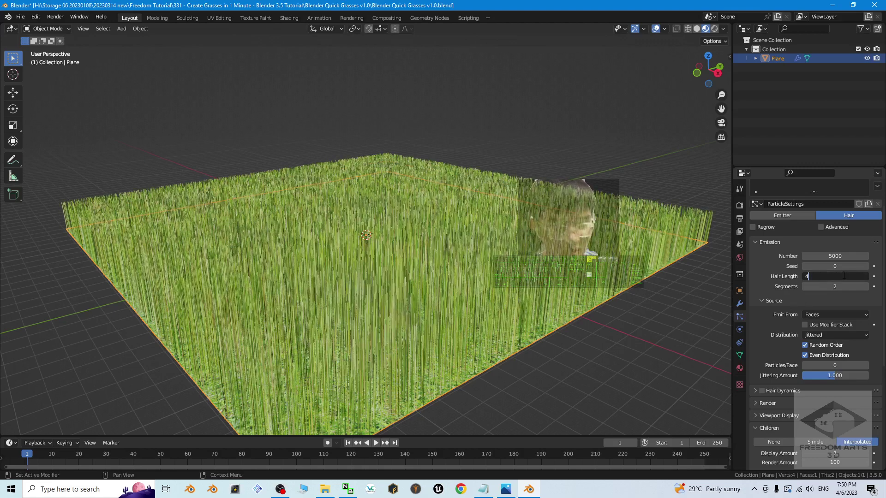
pyautogui.write('0')
pyautogui.press('Return')
pyautogui.scroll(-5, 452, 270)
pyautogui.moveTo(452, 270); pyautogui.dragTo(378, 267, button='middle')
pyautogui.scroll(5, 399, 236)
pyautogui.click(391, 378)
pyautogui.moveTo(326, 371); pyautogui.dragTo(367, 393, button='middle')
pyautogui.scroll(4, 410, 242)
pyautogui.moveTo(441, 217); pyautogui.dragTo(477, 215, button='middle')
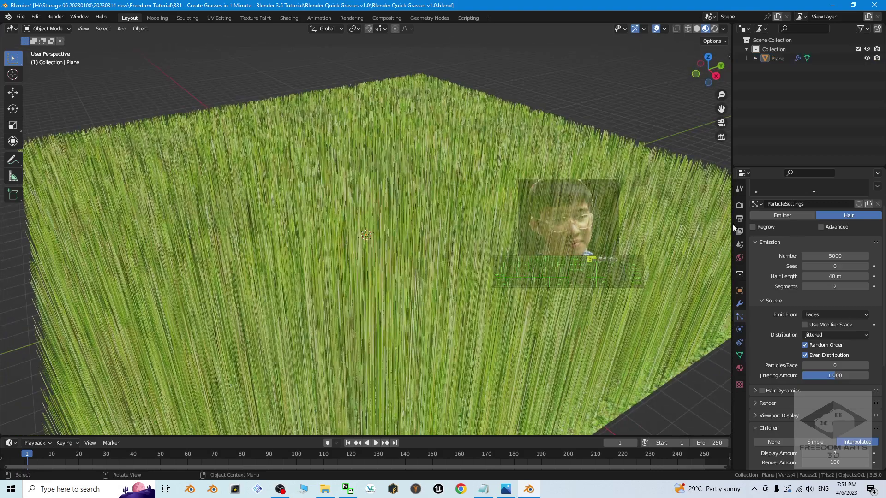
# Step: Set the grass hair length to 10 m and select the grass plane
pyautogui.click(839, 276)
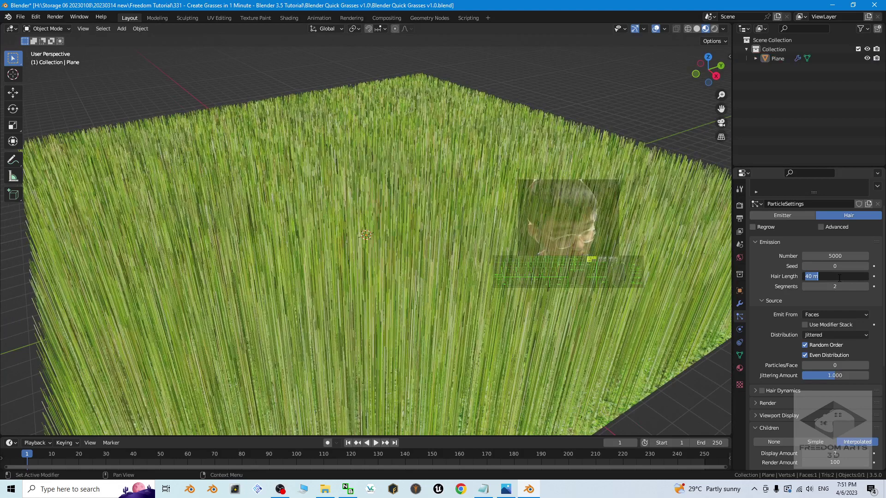
pyautogui.write('10')
pyautogui.press('Return')
pyautogui.scroll(-4, 560, 309)
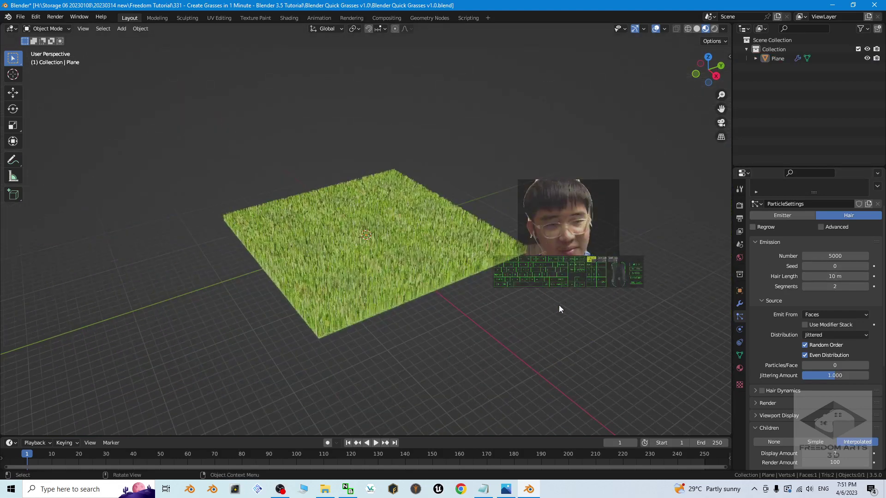
pyautogui.moveTo(479, 330)
pyautogui.mouseDown(button='middle')
pyautogui.moveTo(475, 323)
pyautogui.moveTo(479, 335)
pyautogui.mouseUp(button='middle')
pyautogui.click(464, 244)
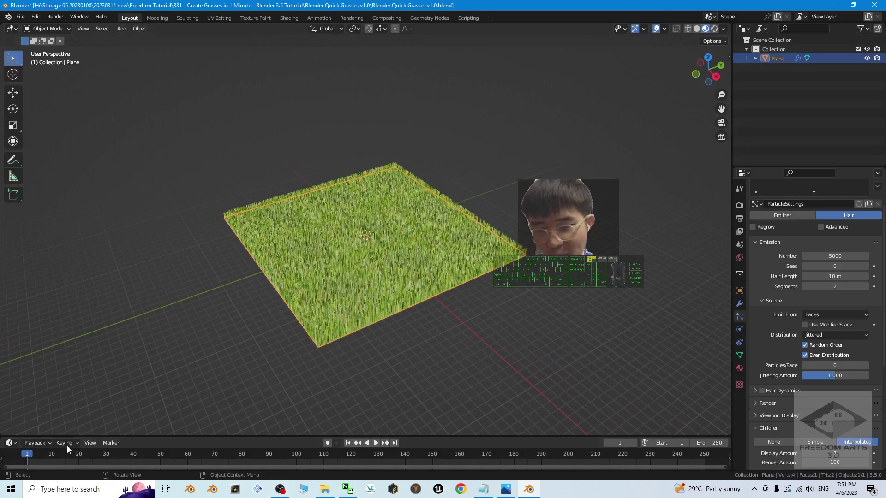
# Step: Launch a second Blender 3.5 session and dismiss the splash screen to get the default scene
pyautogui.click(65, 489)
pyautogui.write('bl')
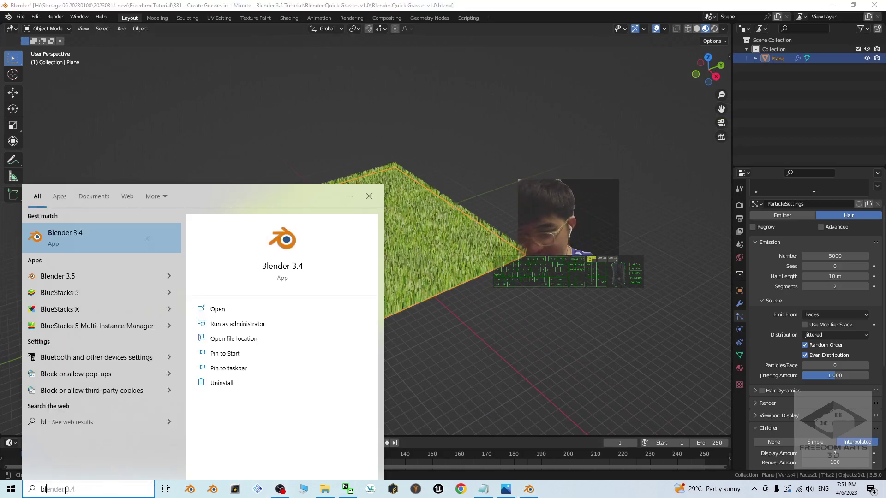
pyautogui.write('ender')
pyautogui.click(76, 280)
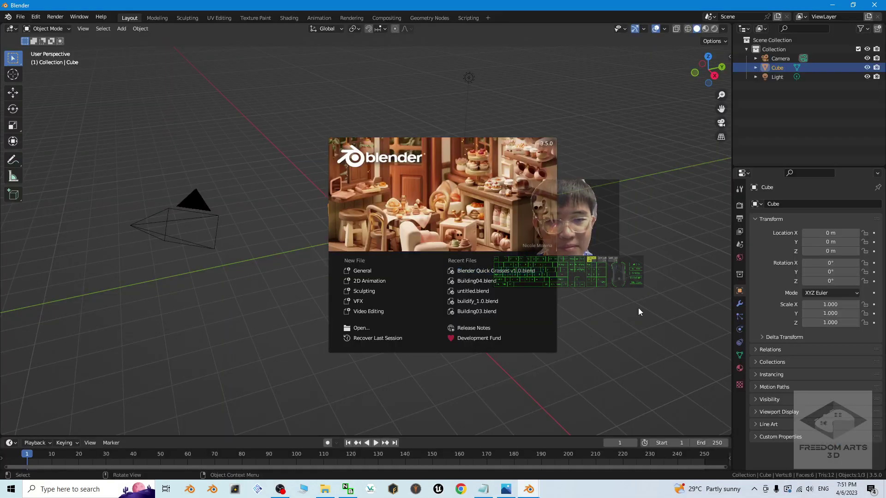
pyautogui.click(328, 245)
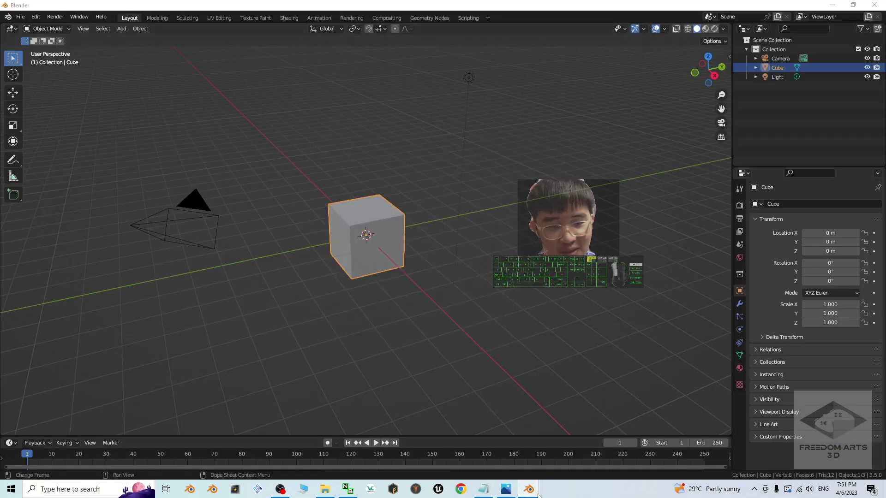
# Step: Copy the grass plane from the Blender Quick Grasses file into the new scene and switch to Material Preview shading
pyautogui.moveTo(528, 489)
pyautogui.click(497, 456)
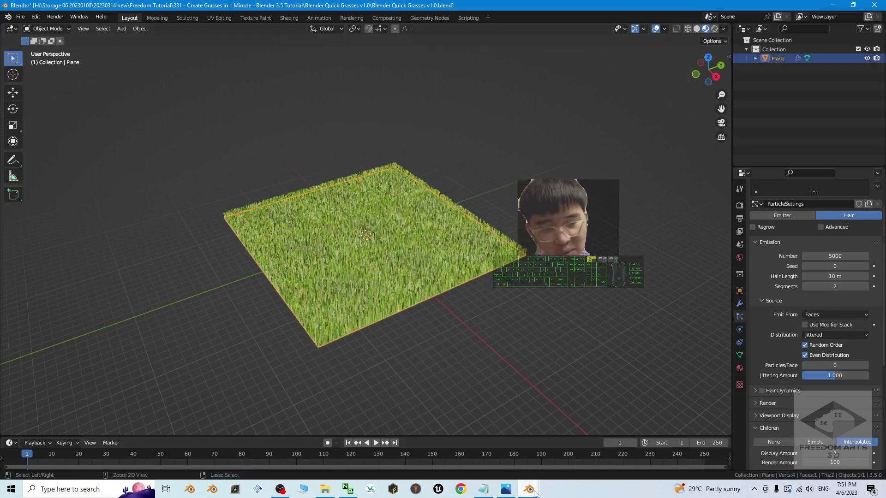
pyautogui.moveTo(528, 488)
pyautogui.click(553, 462)
pyautogui.scroll(-6, 515, 287)
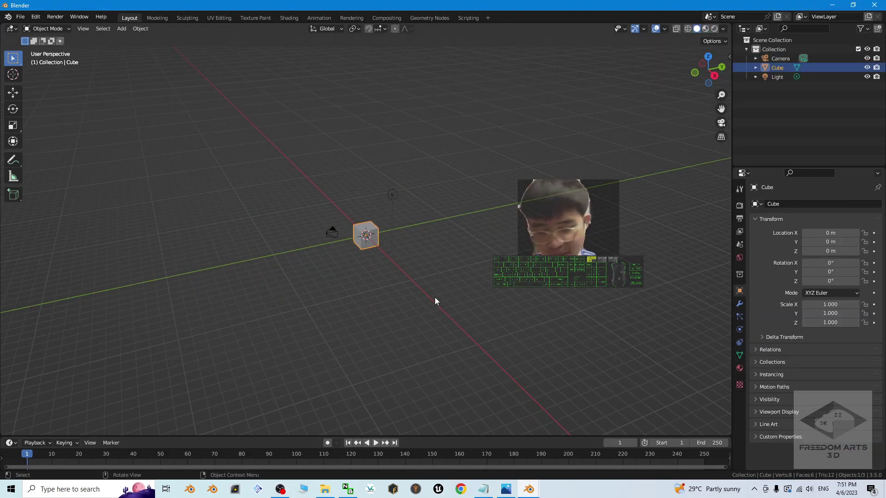
pyautogui.hotkey('ctrl', 'v')
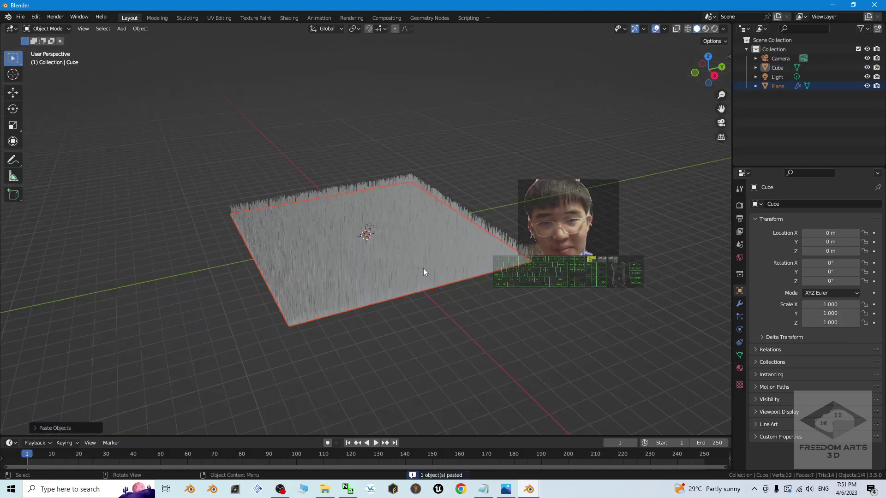
pyautogui.click(705, 29)
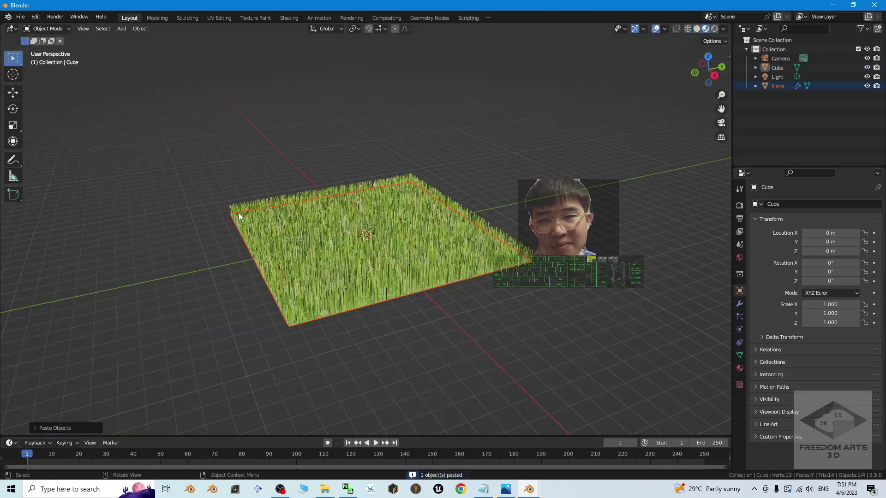
# Step: Move the pasted grass plane across the ground away from the origin, to about X -102 m
pyautogui.scroll(2, 266, 239)
pyautogui.click(13, 93)
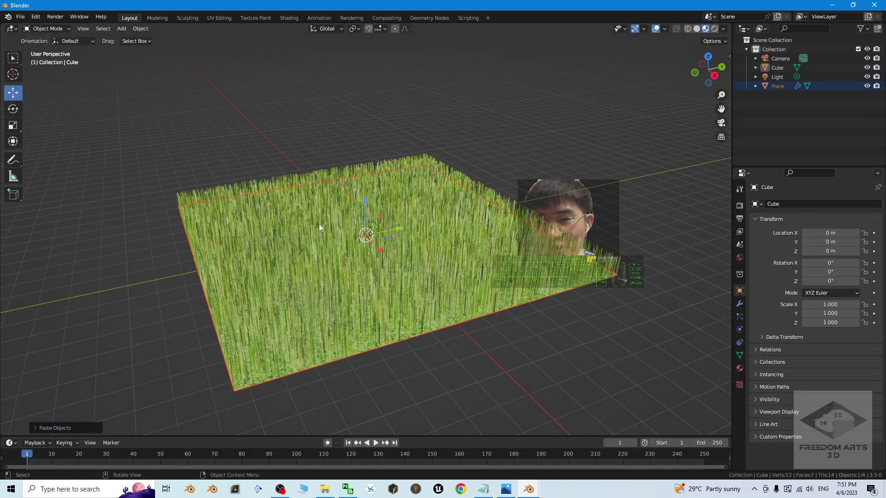
pyautogui.moveTo(388, 239); pyautogui.dragTo(276, 178)
# Step: Duplicate the grass plane by copy and paste, moving the copy about 148.5 m along Y to sit edge to edge
pyautogui.hotkey('ctrl', 'c')
pyautogui.hotkey('ctrl', 'v')
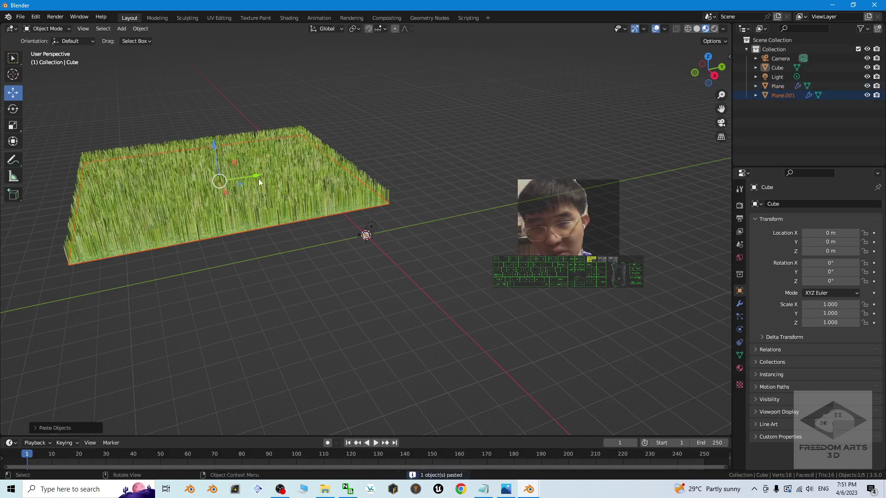
pyautogui.press('g')
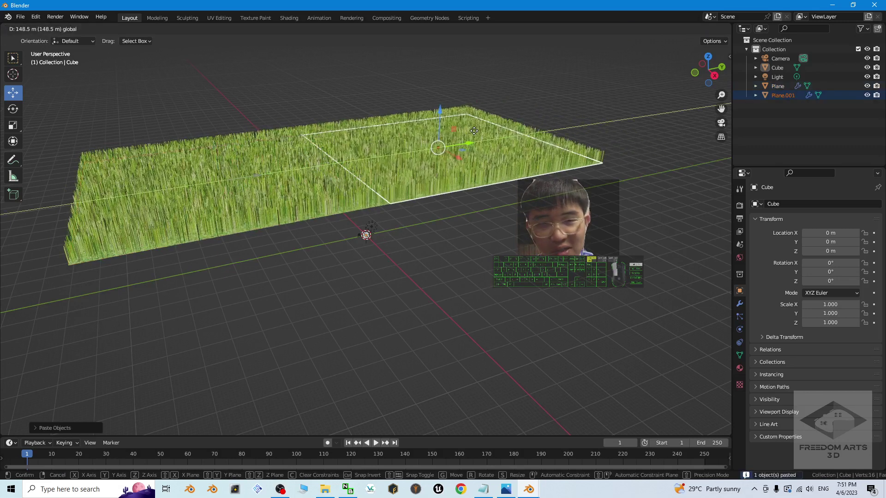
pyautogui.click(472, 144)
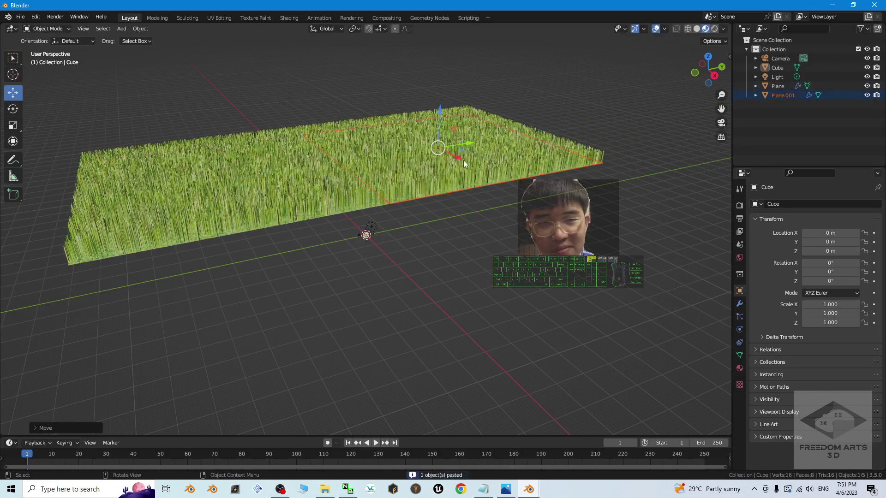
# Step: Duplicate both grass planes together and move the copies along X to form a two-by-two grass field
pyautogui.click(275, 169)
pyautogui.keyDown('shift'); pyautogui.click(440, 167); pyautogui.keyUp('shift')
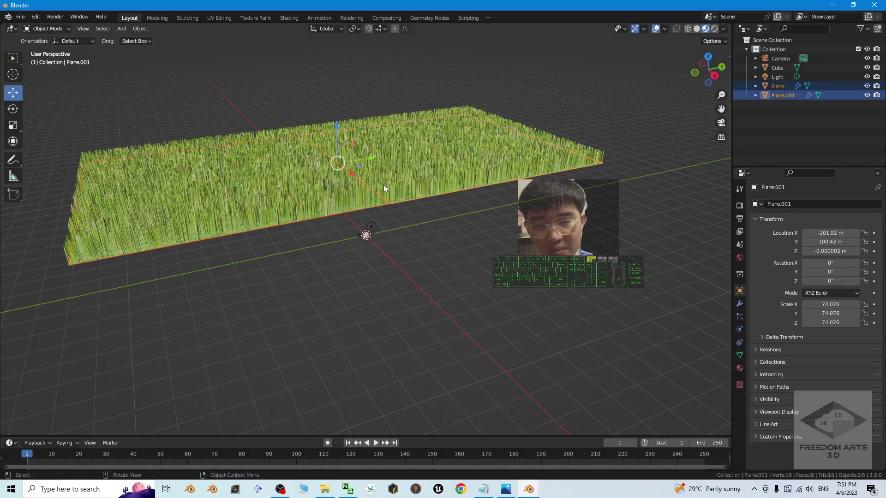
pyautogui.hotkey('ctrl', 'v')
pyautogui.press('g')
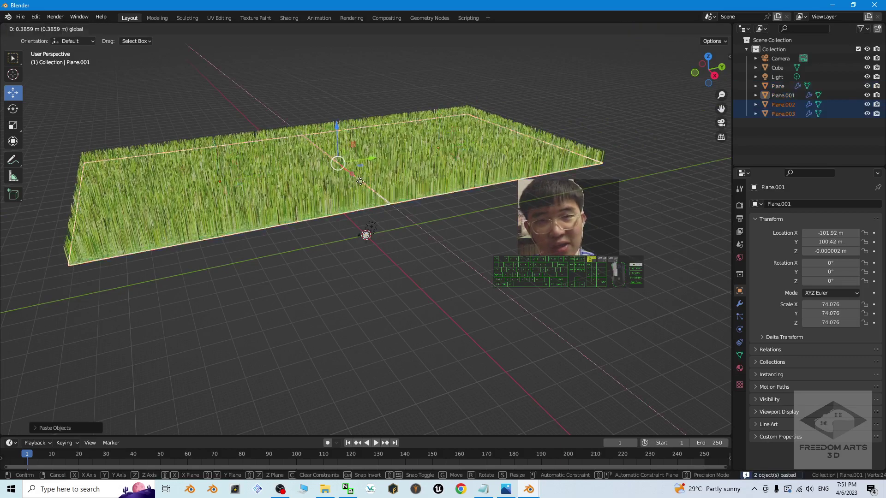
pyautogui.moveTo(472, 322); pyautogui.dragTo(448, 302)
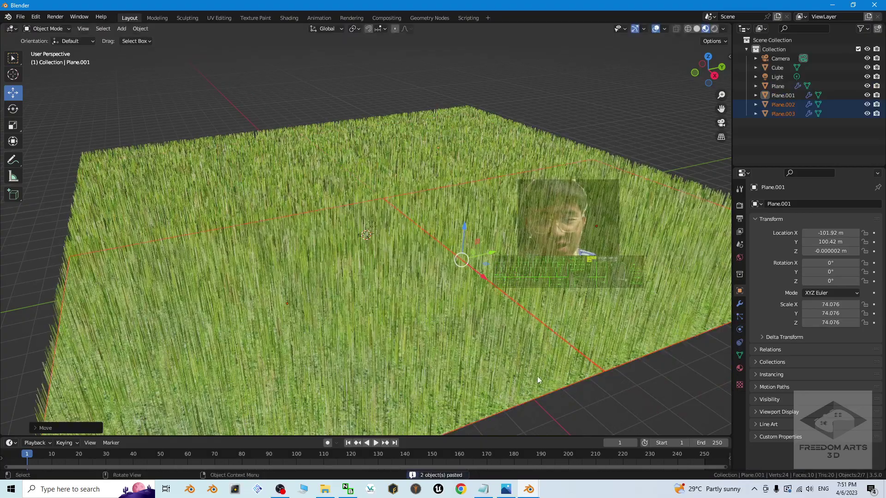
pyautogui.click(648, 389)
pyautogui.scroll(-5, 649, 388)
pyautogui.moveTo(376, 321); pyautogui.dragTo(419, 333, button='middle')
pyautogui.scroll(9, 412, 208)
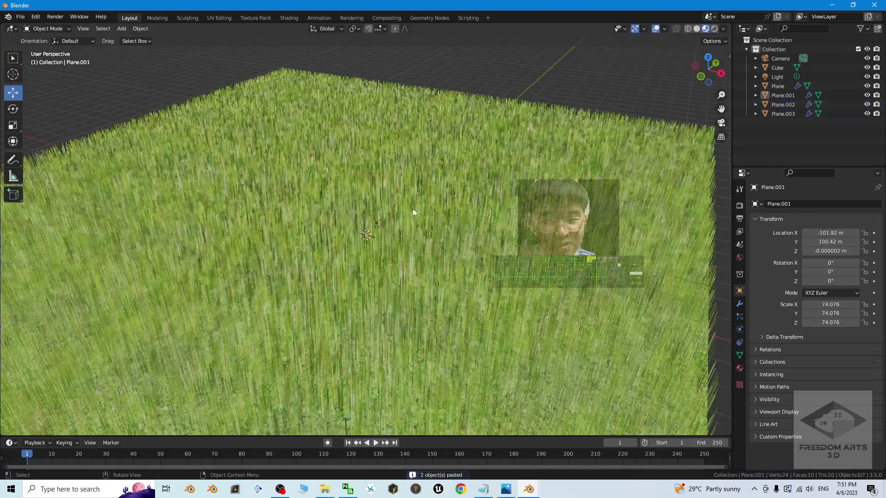
# Step: Examine the two-by-two grass field up close from different angles, and bring up the cover.jpg image
pyautogui.moveTo(456, 301); pyautogui.dragTo(370, 331, button='middle')
pyautogui.scroll(4, 408, 275)
pyautogui.moveTo(476, 310)
pyautogui.mouseDown(button='middle')
pyautogui.moveTo(366, 288)
pyautogui.moveTo(455, 300)
pyautogui.moveTo(466, 322)
pyautogui.mouseUp(button='middle')
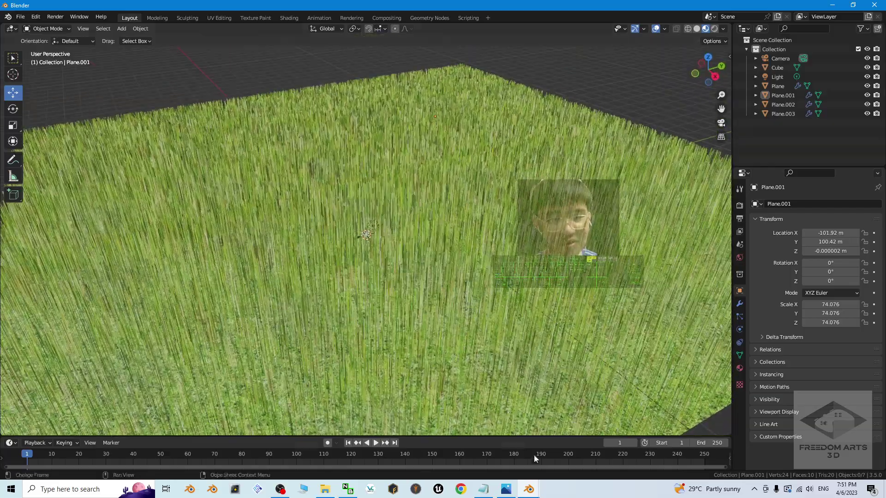
pyautogui.click(513, 492)
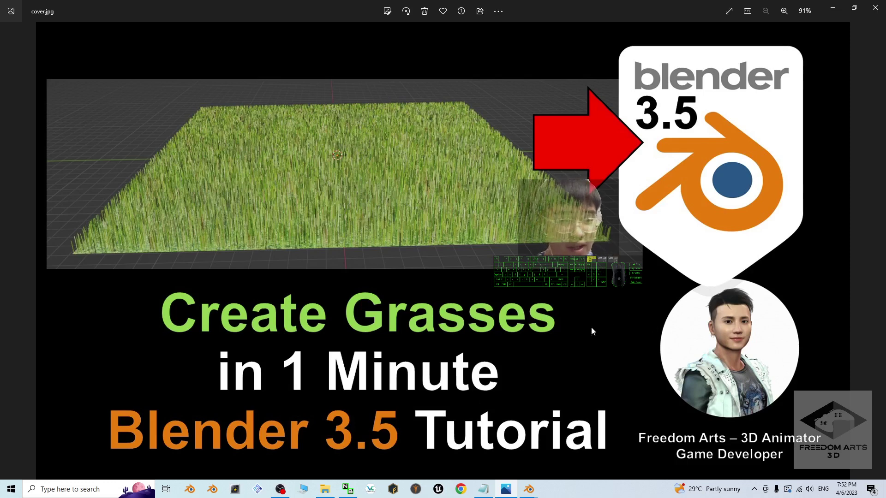
# Step: Switch to the Blender Quick Grasses file and examine its original grass plane up close and from a distance
pyautogui.moveTo(528, 489)
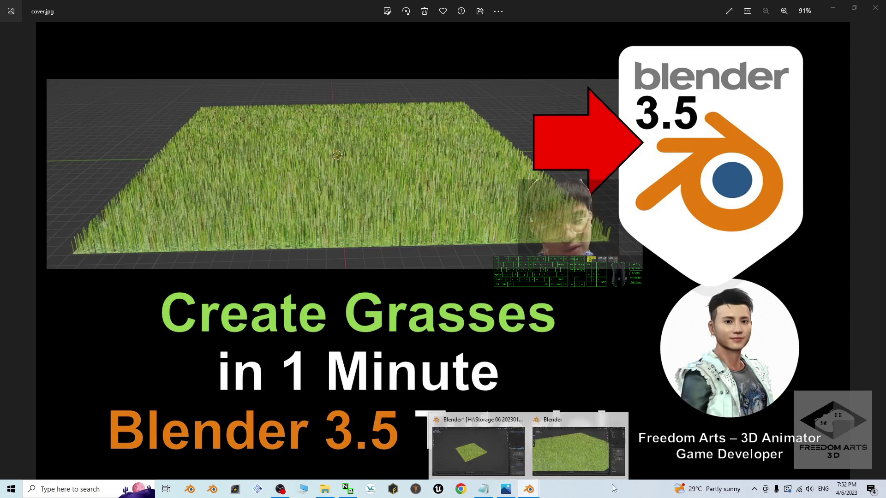
pyautogui.click(502, 443)
pyautogui.scroll(8, 401, 217)
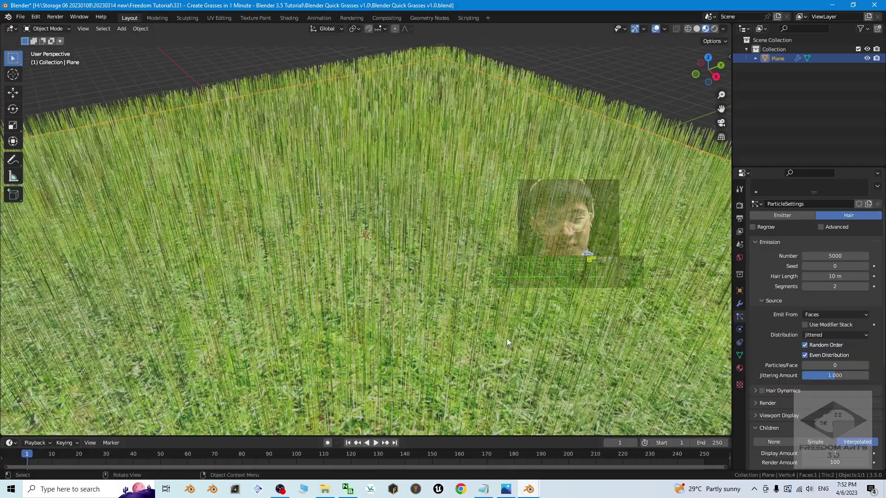
pyautogui.moveTo(486, 350); pyautogui.dragTo(403, 286, button='middle')
pyautogui.scroll(-6, 528, 359)
pyautogui.scroll(5, 403, 287)
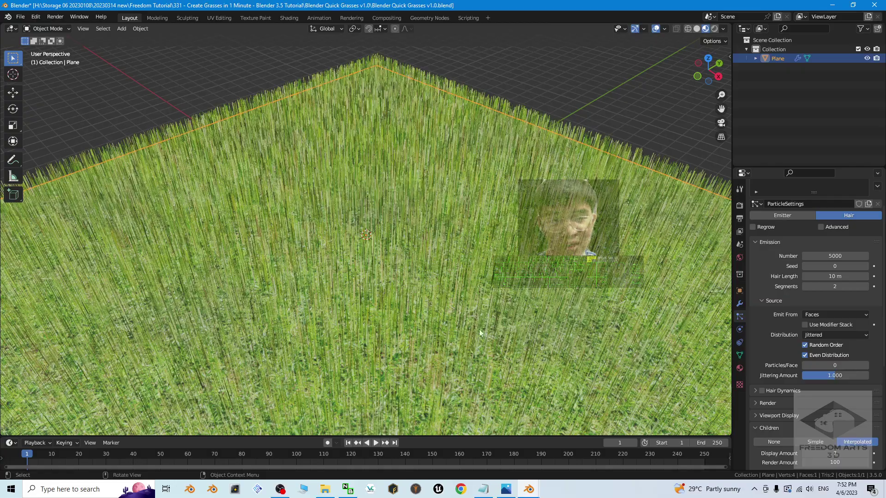
pyautogui.moveTo(408, 318); pyautogui.dragTo(468, 338, button='middle')
pyautogui.scroll(-5, 420, 314)
pyautogui.scroll(3, 441, 330)
# Step: Return to the new scene's Blender window and examine the duplicated grass field at different distances
pyautogui.moveTo(528, 489)
pyautogui.click(582, 431)
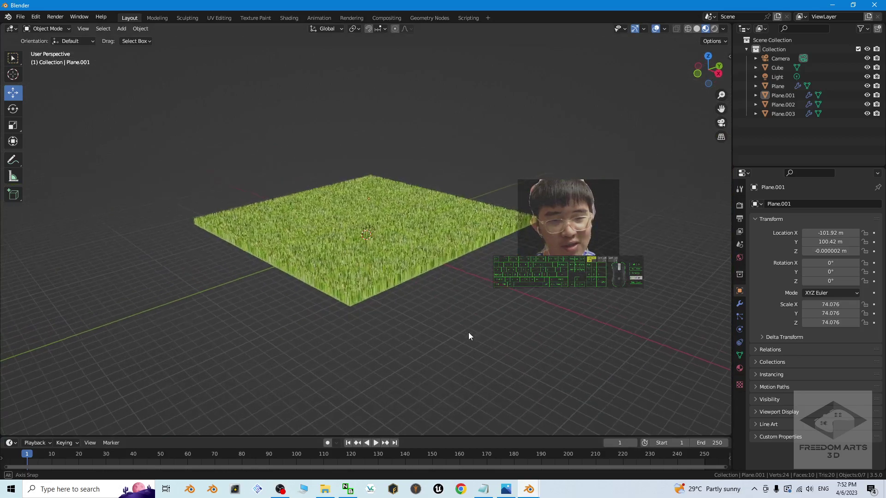
pyautogui.scroll(8, 468, 338)
pyautogui.scroll(-6, 475, 277)
pyautogui.scroll(5, 483, 300)
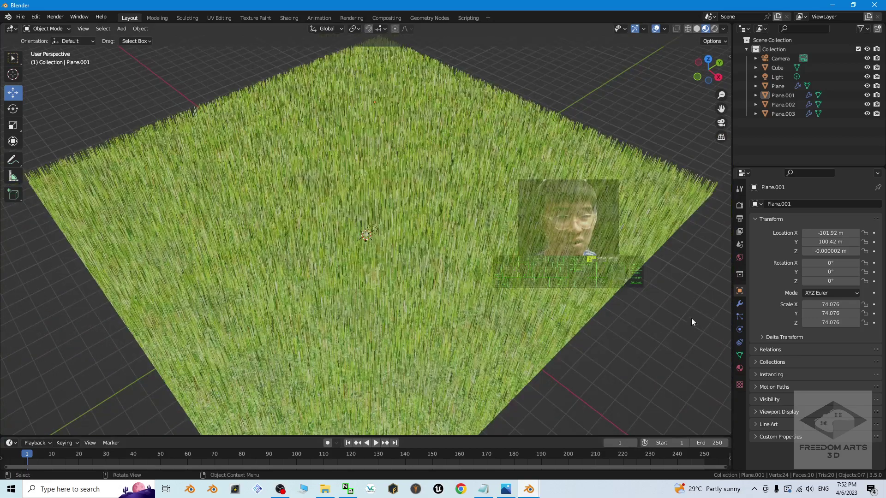
# Step: Select the nearest grass plane, Plane.003, and set its particle system's hair length to 3.47 m
pyautogui.click(478, 327)
pyautogui.click(739, 303)
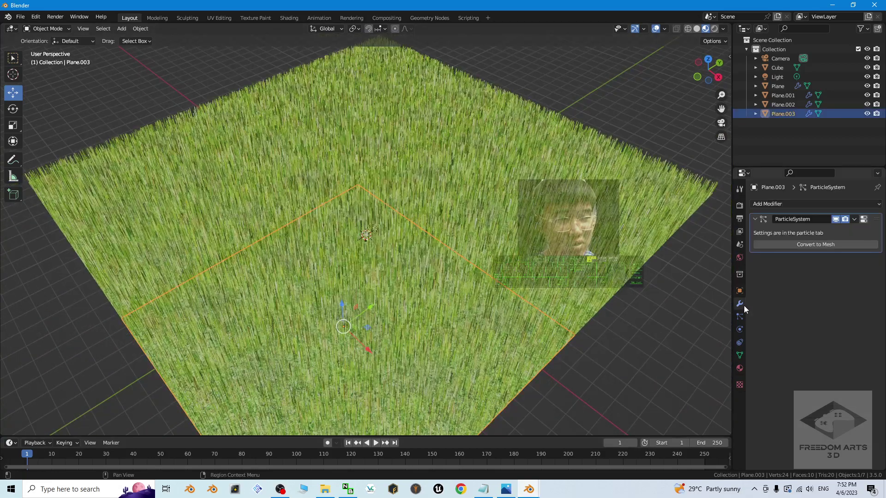
pyautogui.moveTo(577, 346); pyautogui.dragTo(584, 318, button='middle')
pyautogui.click(739, 316)
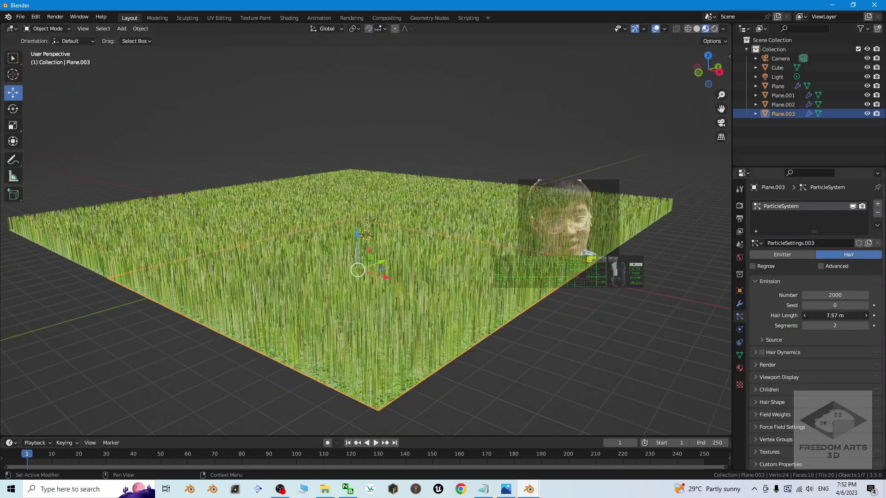
pyautogui.moveTo(835, 315); pyautogui.dragTo(786, 315)
pyautogui.scroll(4, 610, 309)
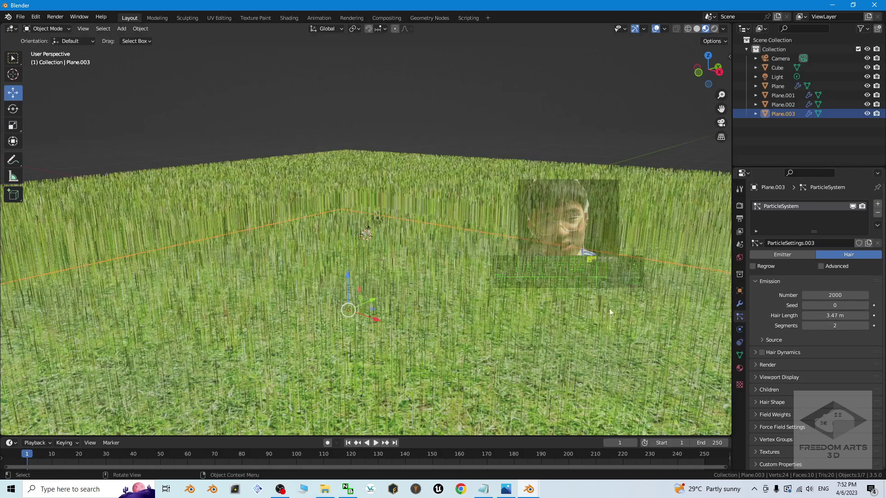
# Step: Select the adjacent grass plane named Plane and reduce its particle hair length to about 2.85 m
pyautogui.moveTo(528, 324); pyautogui.dragTo(564, 311, button='middle')
pyautogui.click(168, 224)
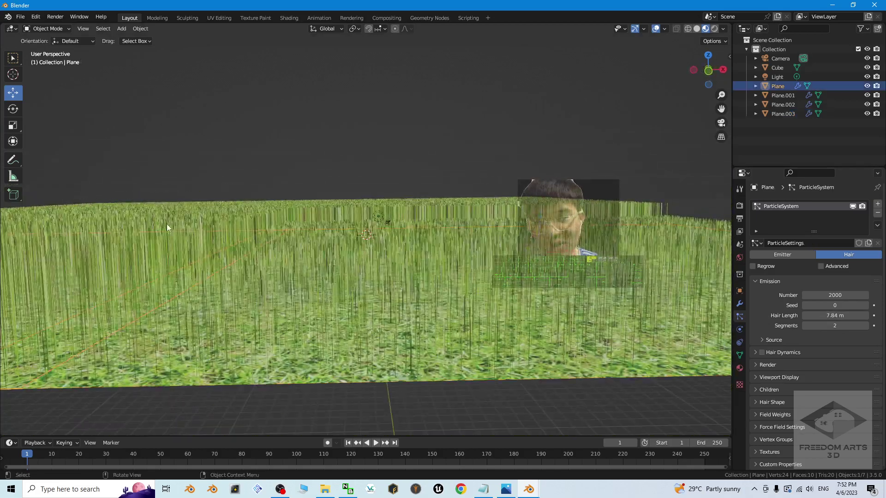
pyautogui.scroll(-4, 167, 223)
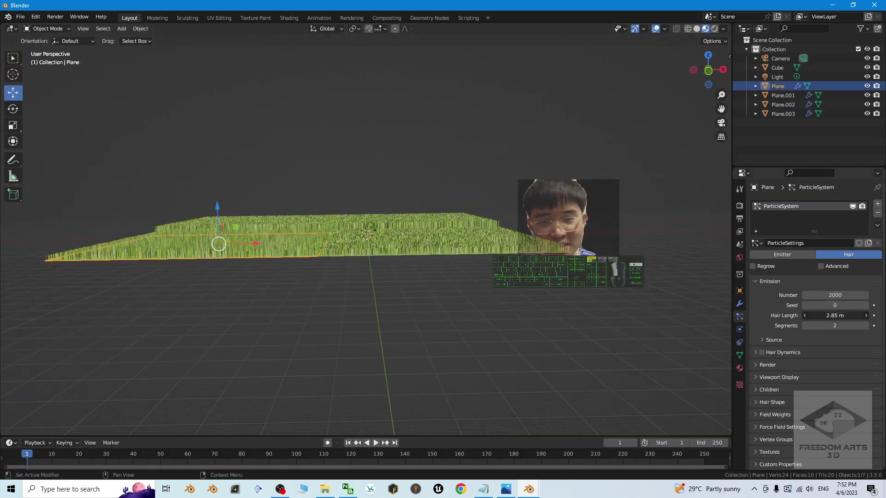